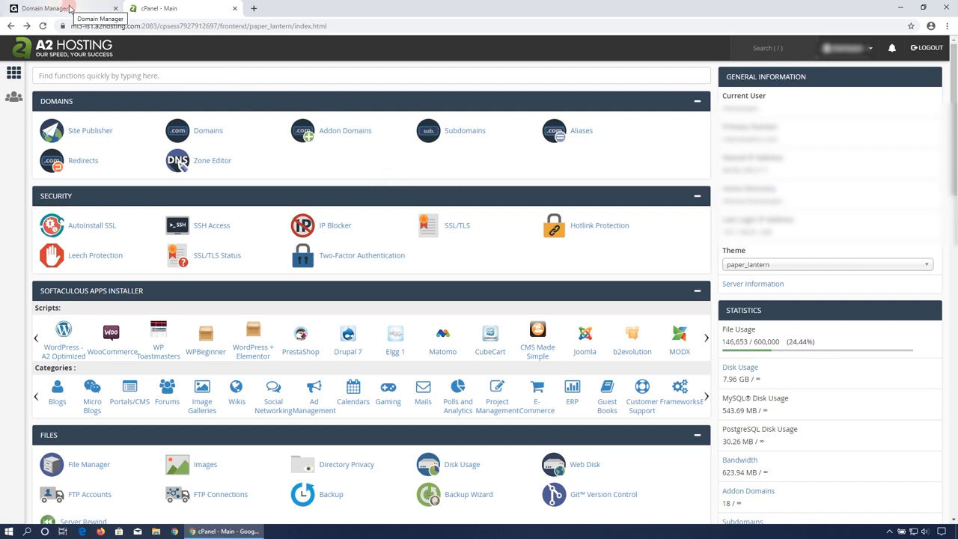
pyautogui.click(69, 8)
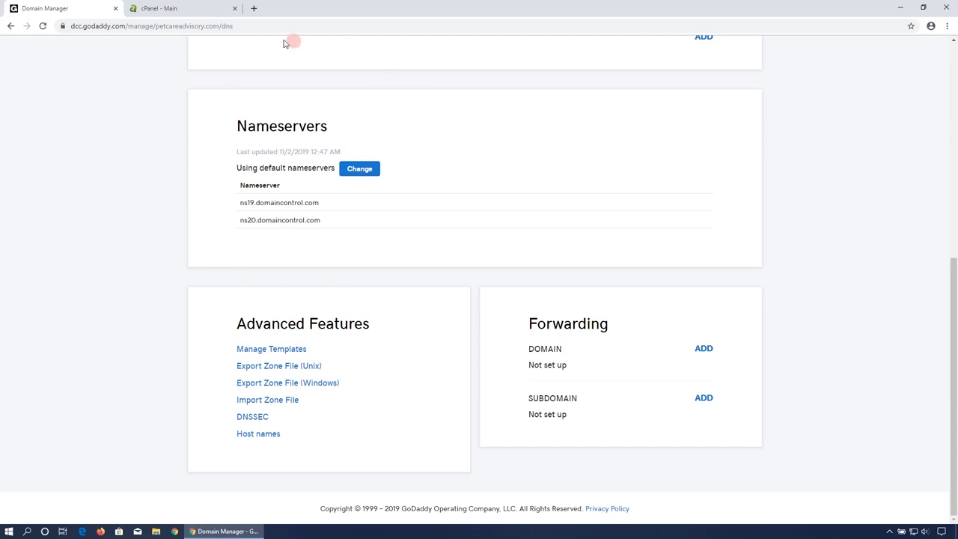
pyautogui.click(191, 13)
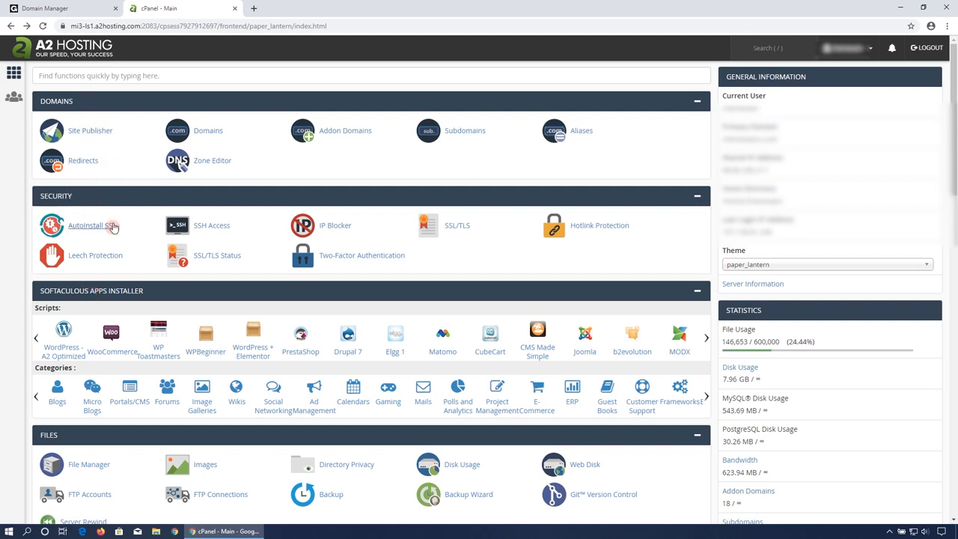
pyautogui.click(103, 132)
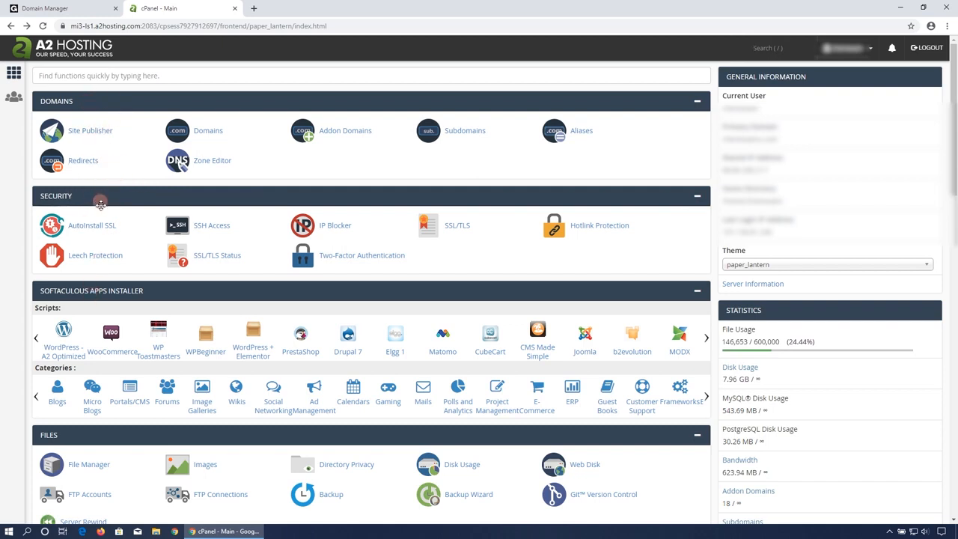
pyautogui.moveTo(96, 194); pyautogui.dragTo(105, 120)
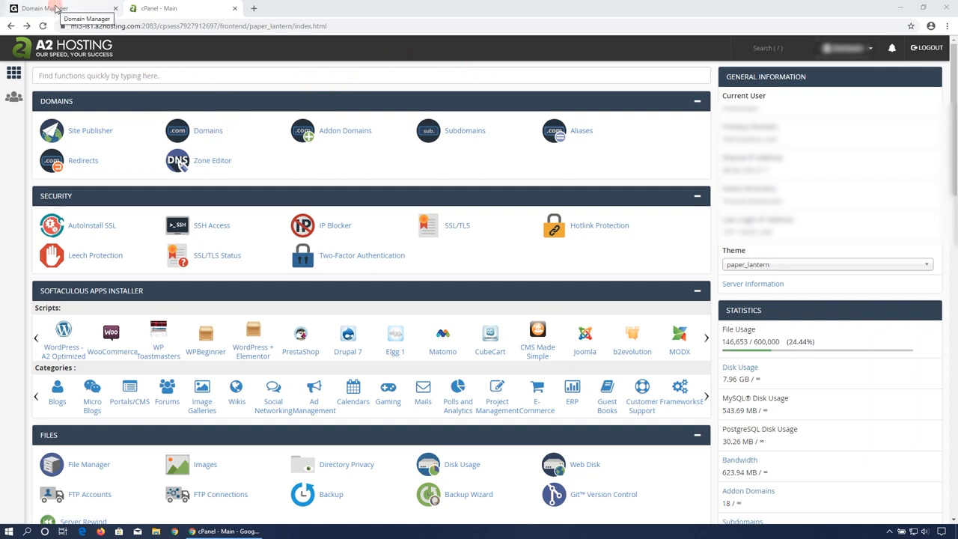
# - Switch to GoDaddy's DNS management for petcareadvisory.com and open the form for entering custom nameservers
pyautogui.click(57, 8)
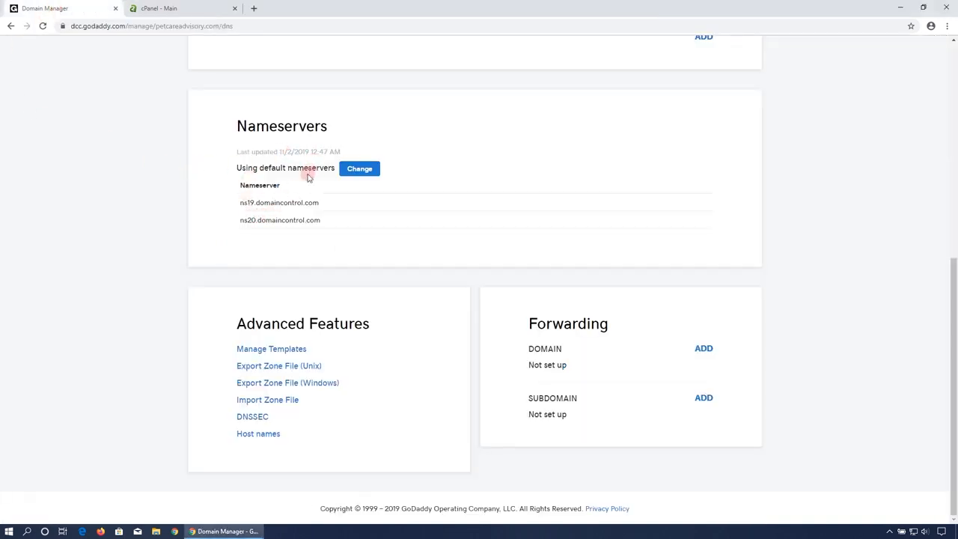
pyautogui.scroll(1, 278, 202)
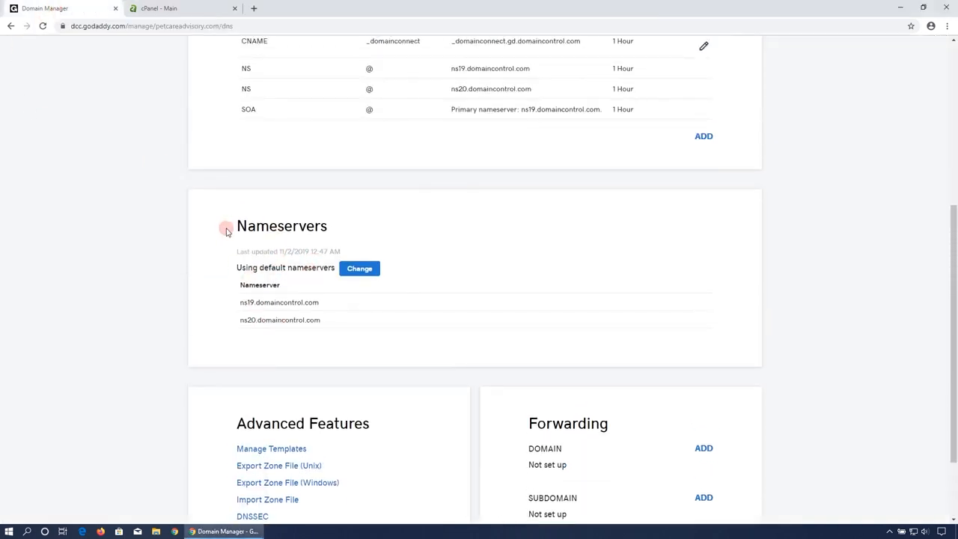
pyautogui.scroll(2, 226, 232)
pyautogui.scroll(1, 170, 79)
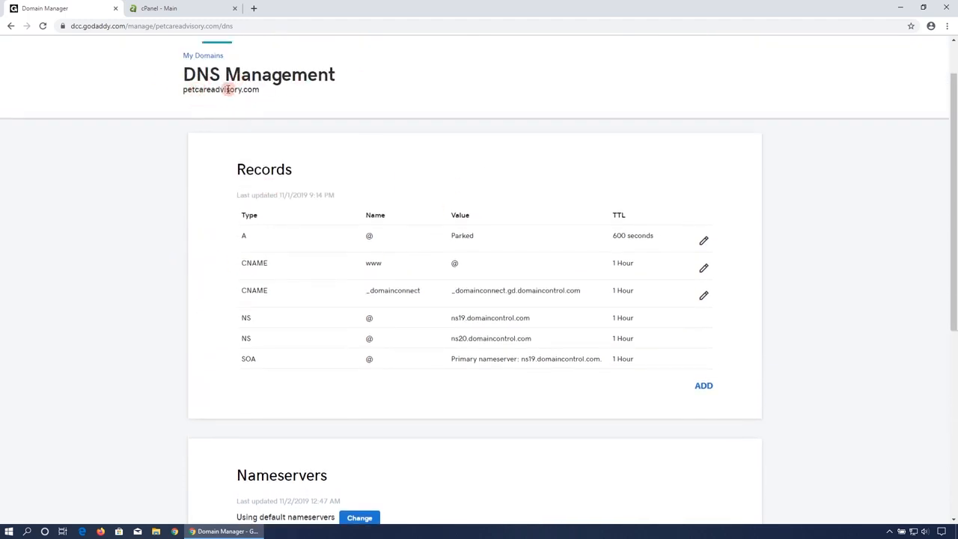
pyautogui.scroll(-4, 182, 143)
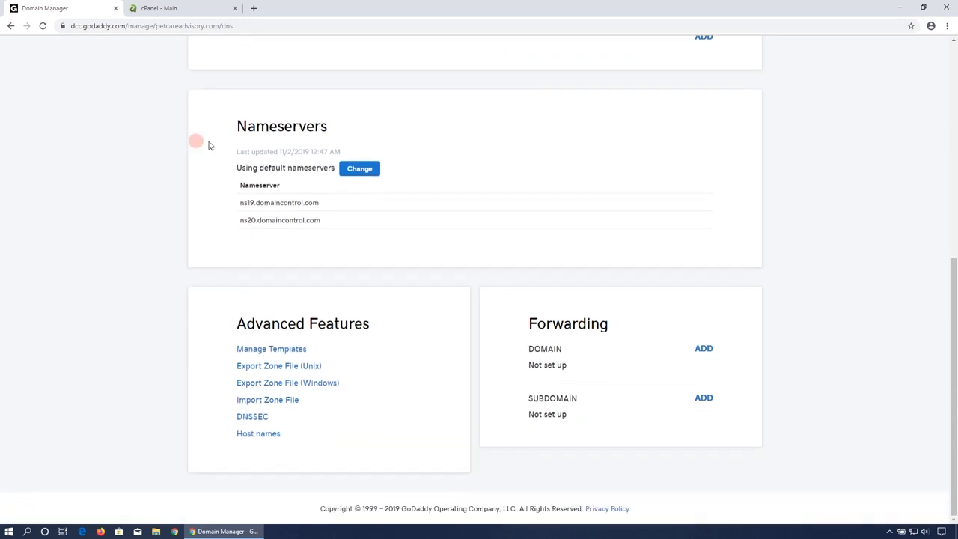
pyautogui.click(360, 171)
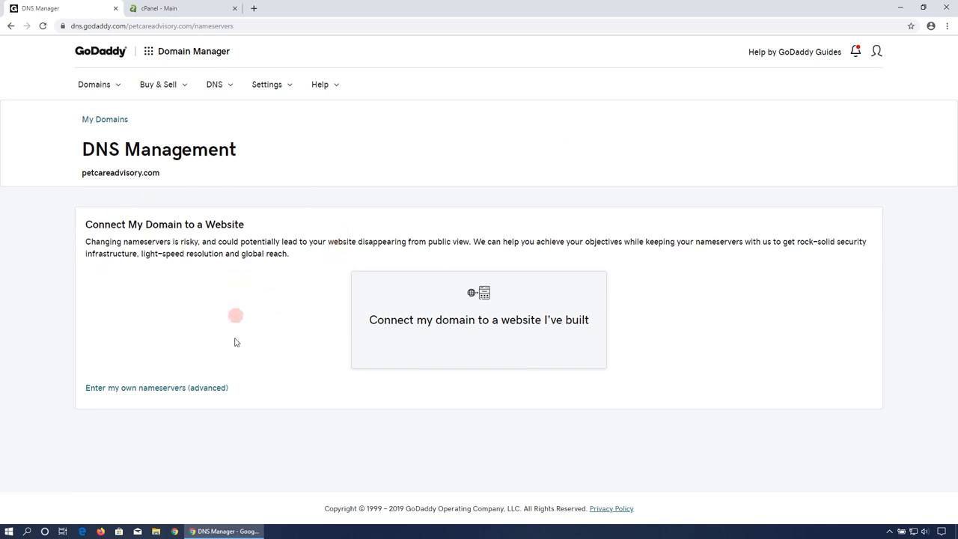
pyautogui.click(201, 389)
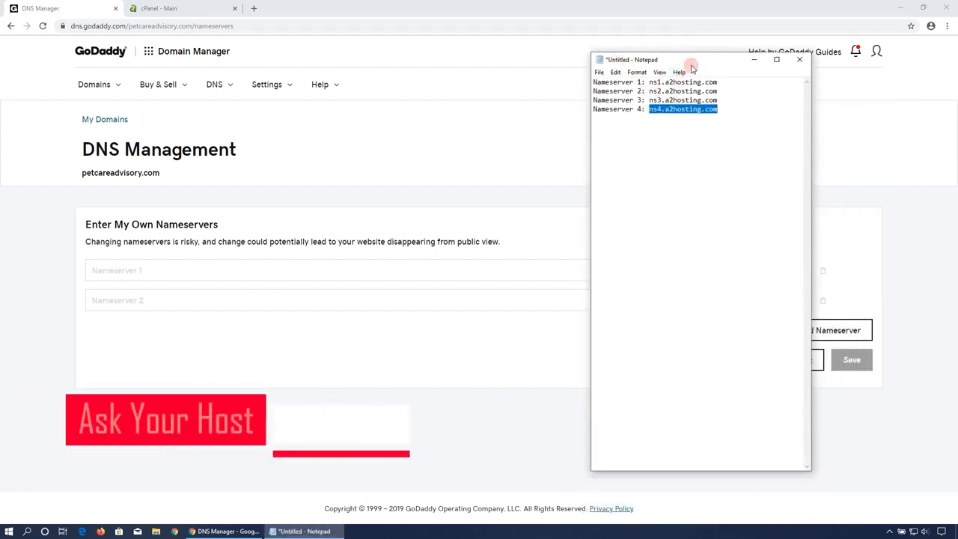
# - Enter ns1.a2hosting.com, copied from the Notepad list, as the first nameserver and ns2.a2hosting.com as the second
pyautogui.moveTo(692, 66); pyautogui.dragTo(699, 92)
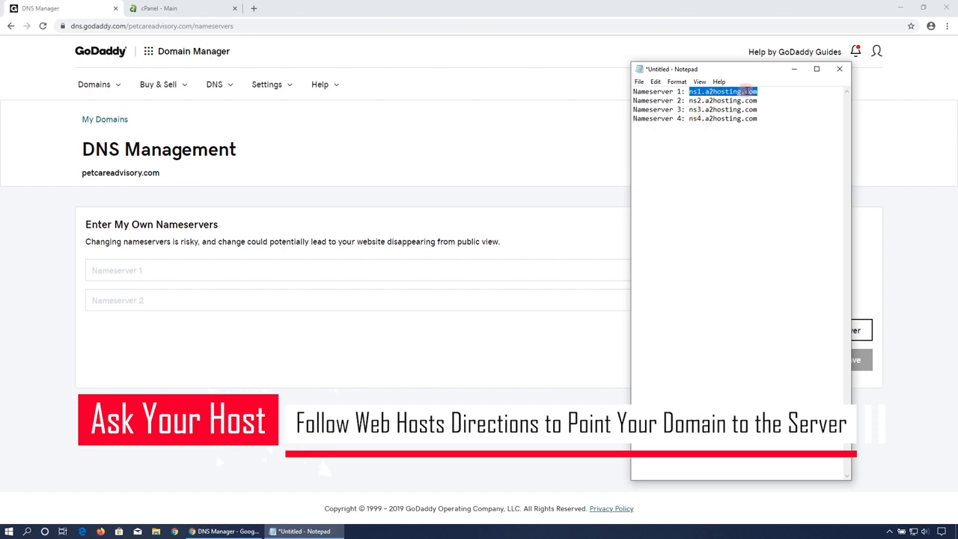
pyautogui.click(122, 268)
pyautogui.write('ns1.a2hosting.com')
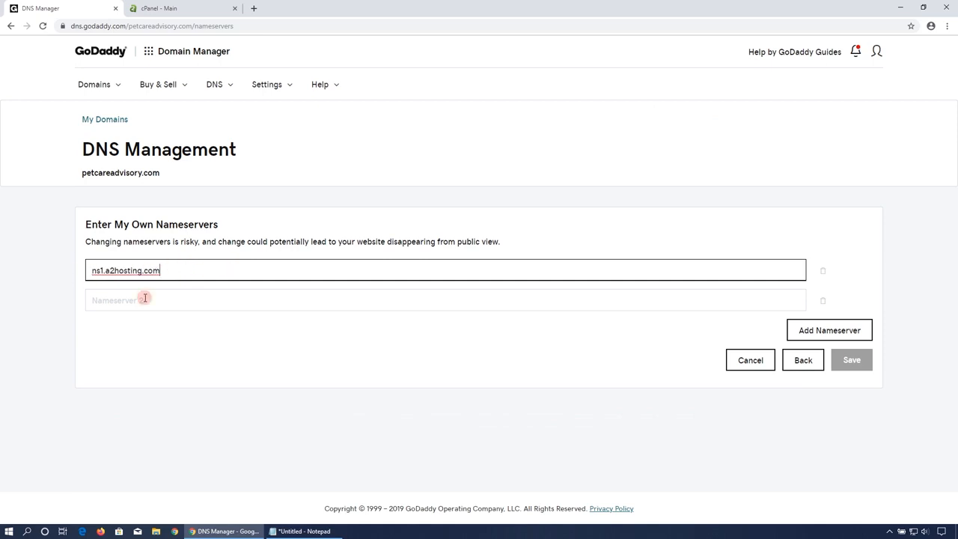
pyautogui.click(108, 306)
pyautogui.write('ns1.a2hosting.com')
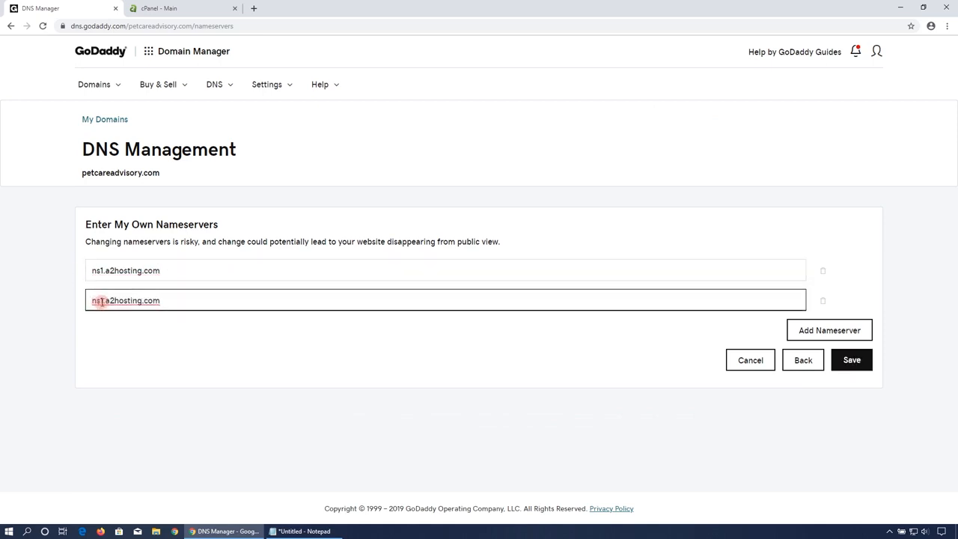
pyautogui.click(104, 299)
pyautogui.press('BackSpace')
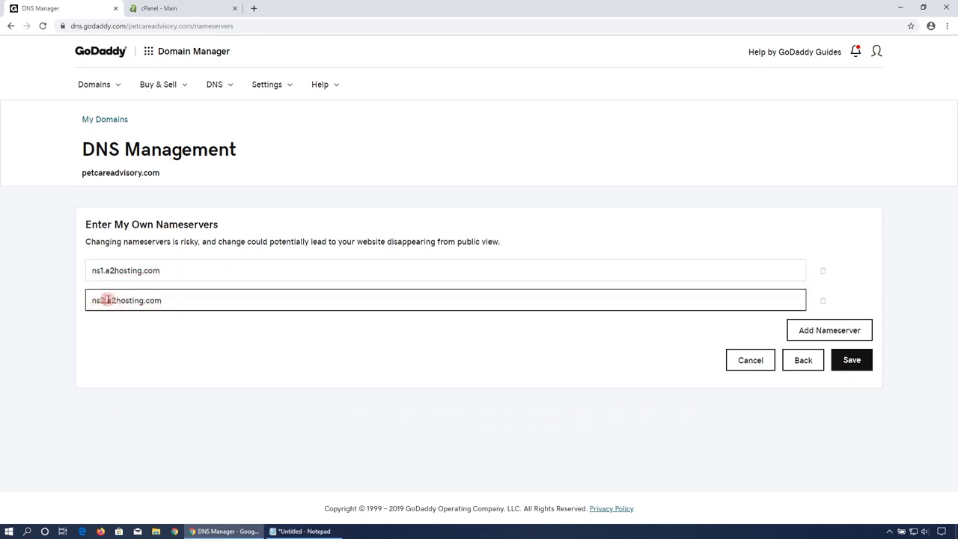
# - Add a third nameserver entry and set it to ns3.a2hosting.com
pyautogui.click(812, 334)
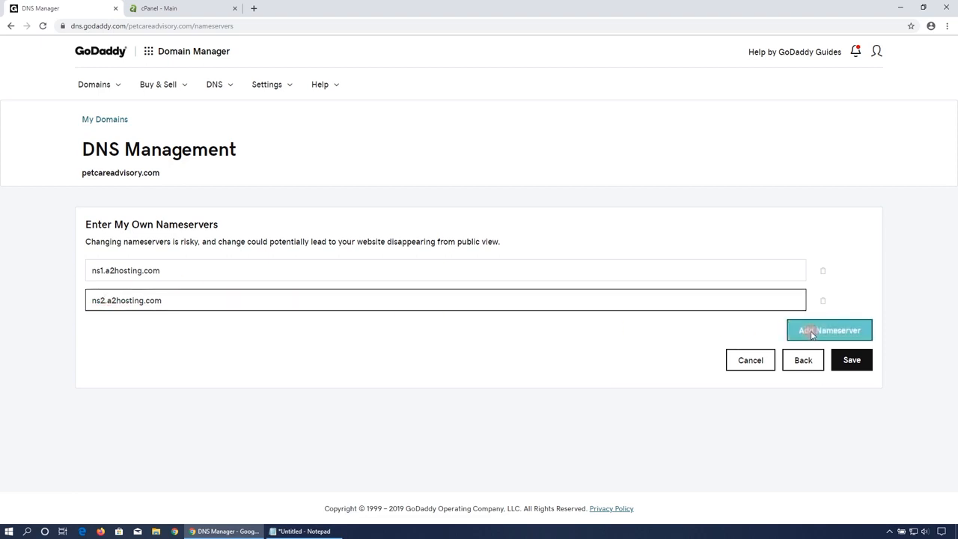
pyautogui.click(100, 331)
pyautogui.write('ns1.a2hosting.com')
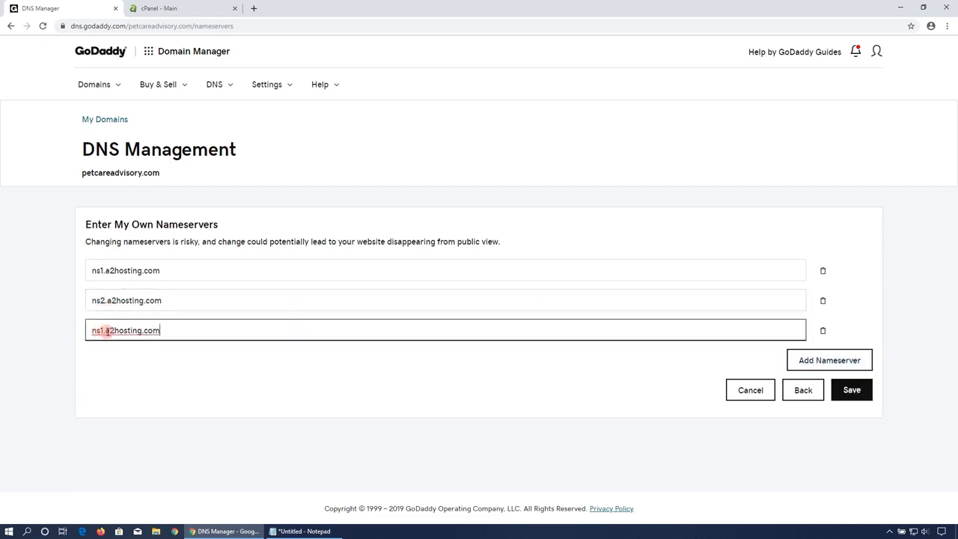
pyautogui.press('BackSpace')
pyautogui.write('3')
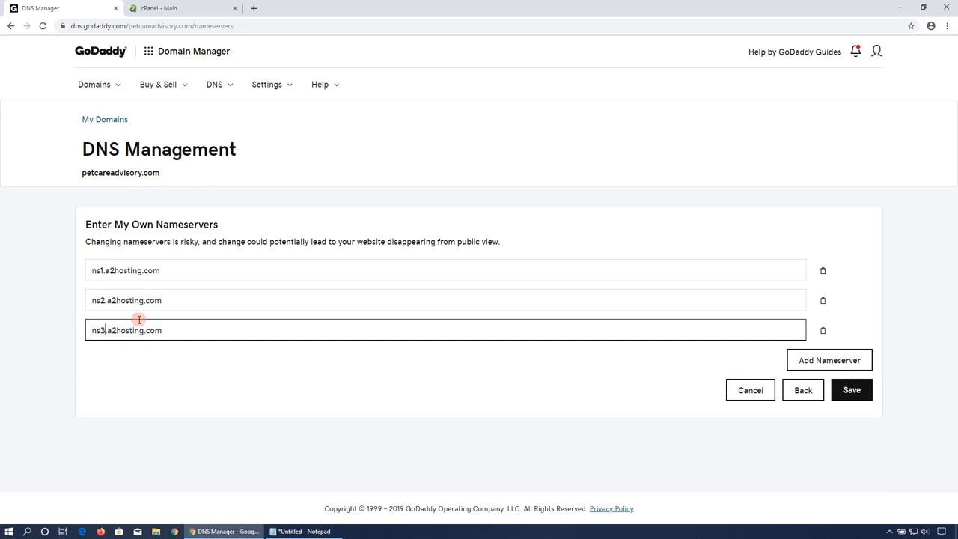
# - Add a fourth nameserver entry and set it to ns4.a2hosting.com
pyautogui.click(838, 361)
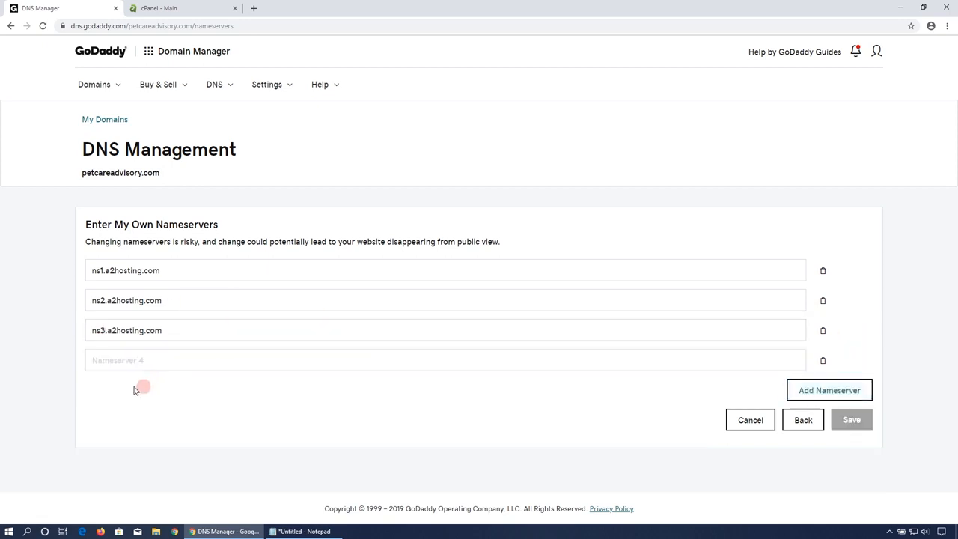
pyautogui.click(127, 358)
pyautogui.write('ns1.a2hosting.com')
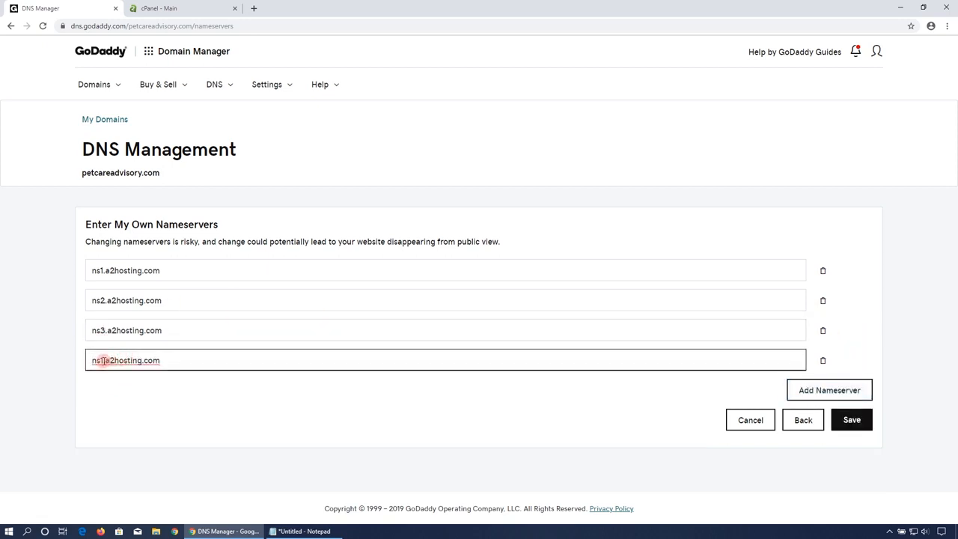
pyautogui.press('BackSpace')
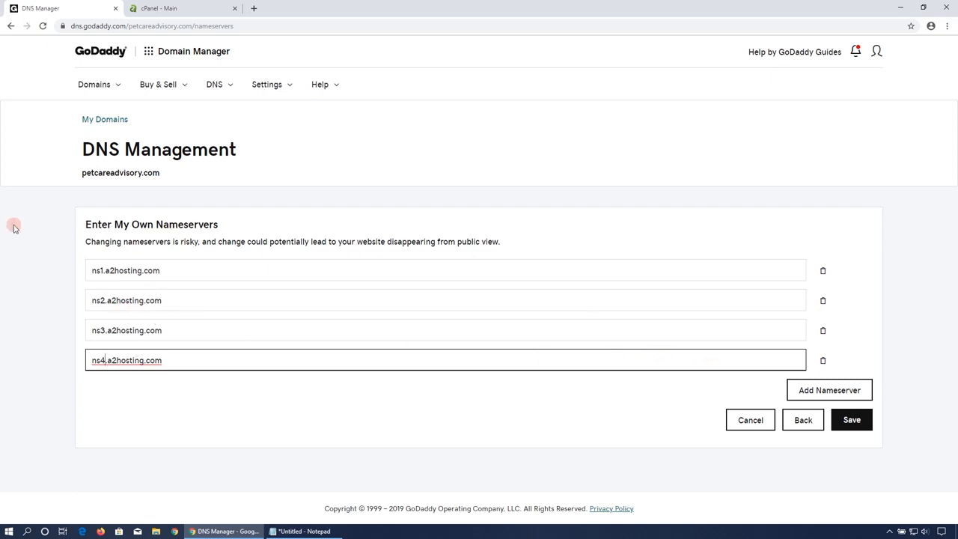
# - Save the custom nameservers and reload the domain's DNS management page
pyautogui.click(852, 420)
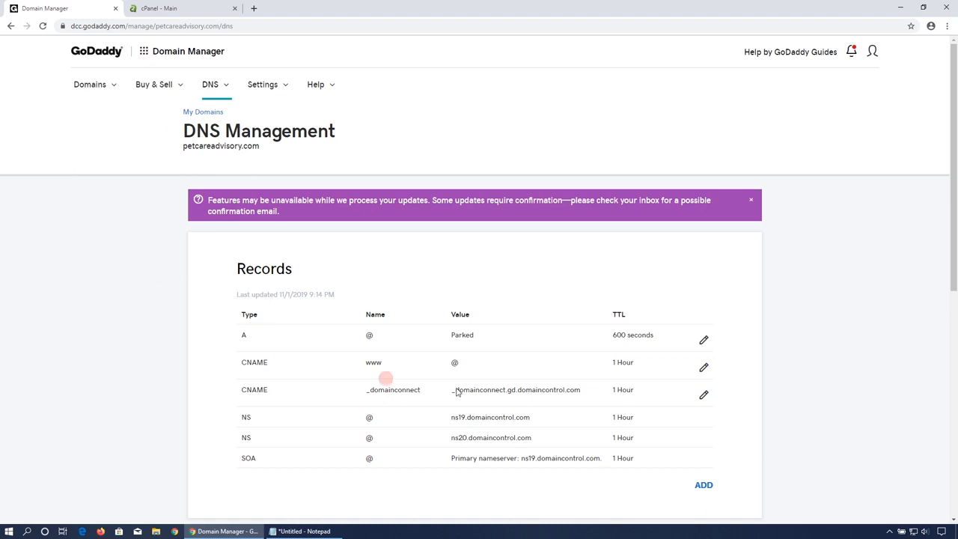
pyautogui.scroll(-2, 819, 193)
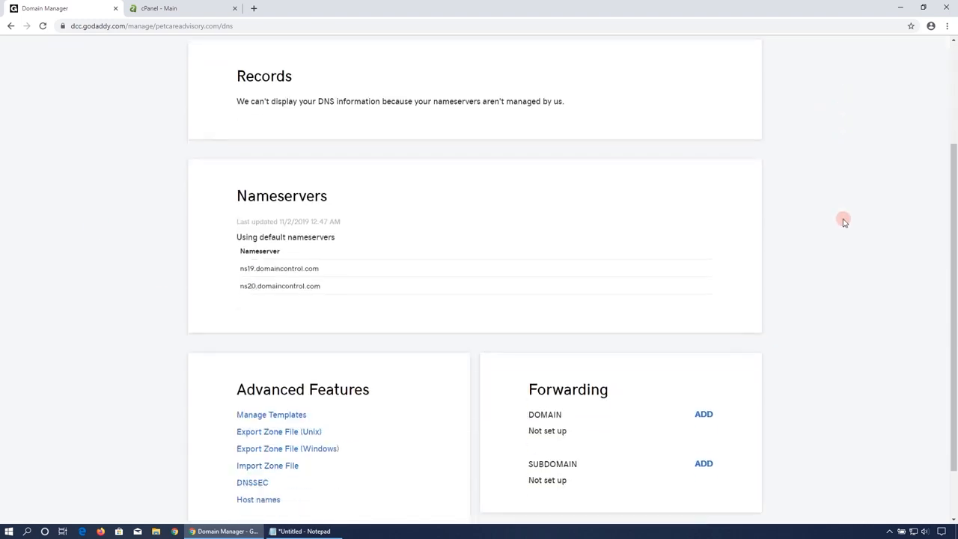
pyautogui.scroll(2, 843, 217)
pyautogui.click(42, 27)
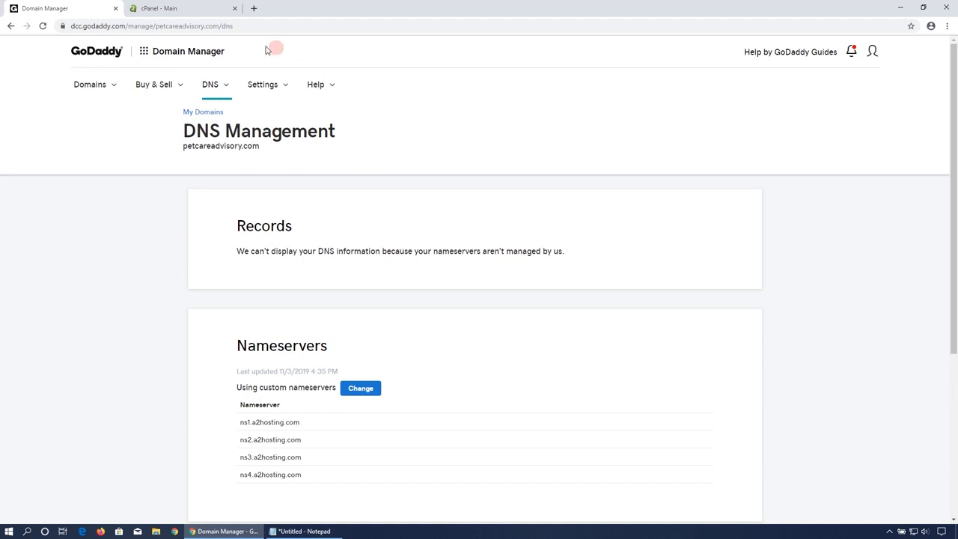
# - Switch to the A2 Hosting cPanel and open Addon Domains
pyautogui.click(173, 8)
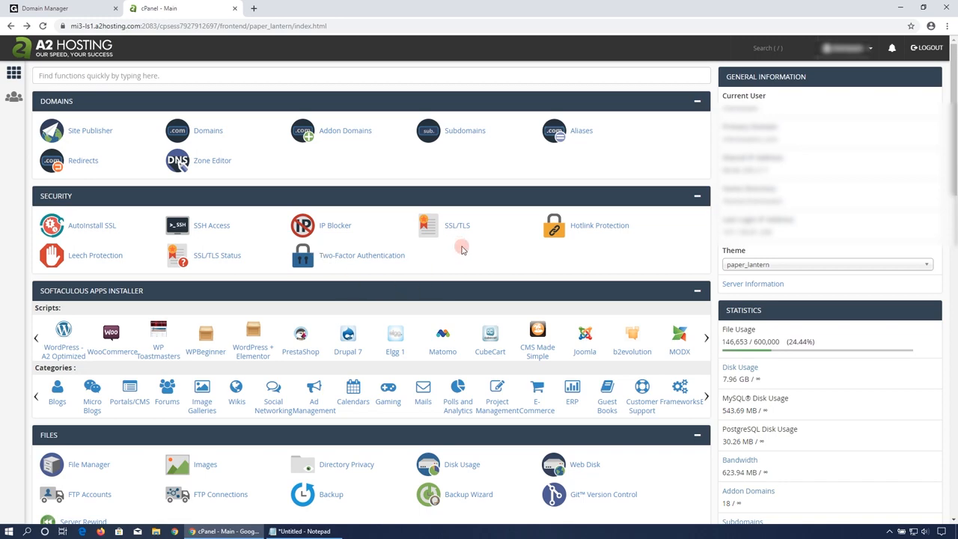
pyautogui.click(58, 8)
pyautogui.click(157, 8)
pyautogui.click(331, 133)
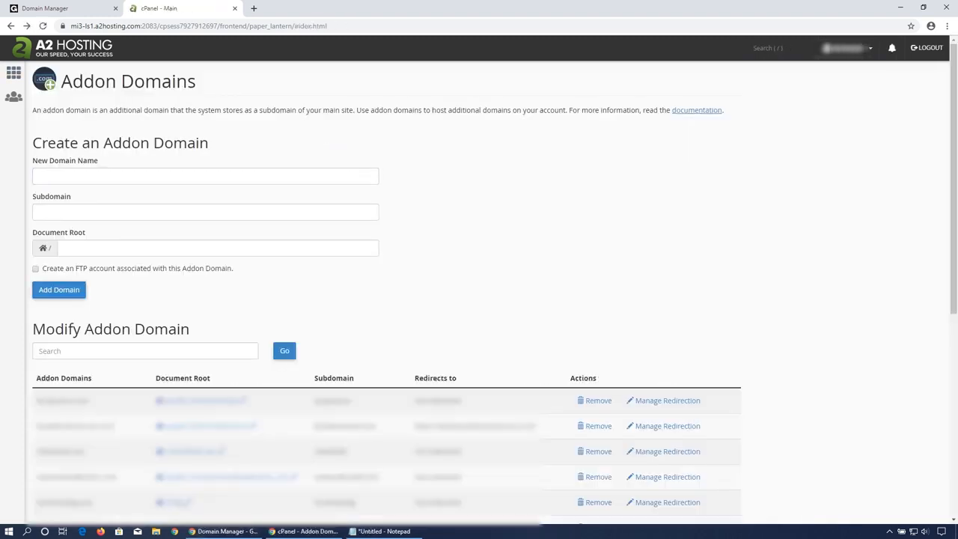
# - Enter petcareadvisory.com as the new addon domain name and let the subdomain and document root fill in automatically
pyautogui.click(53, 176)
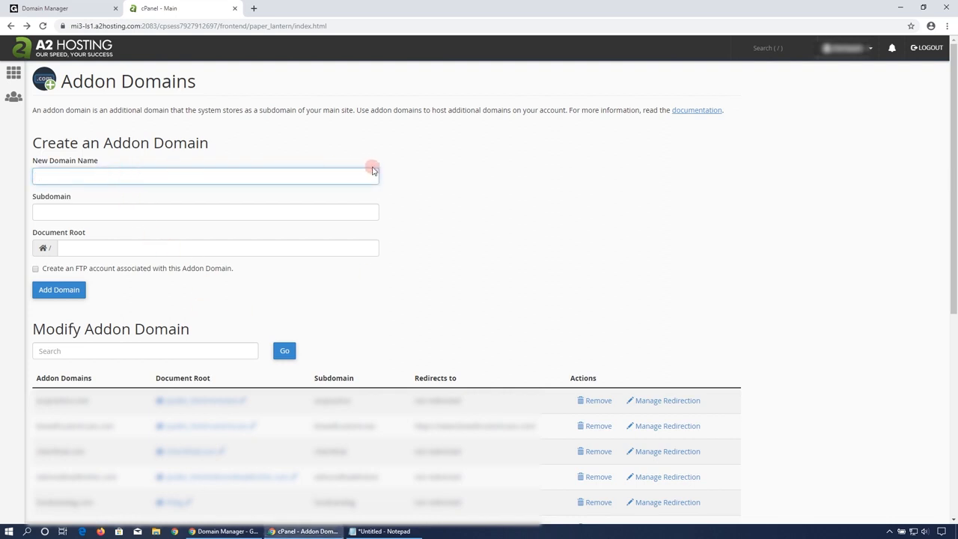
pyautogui.write('petc')
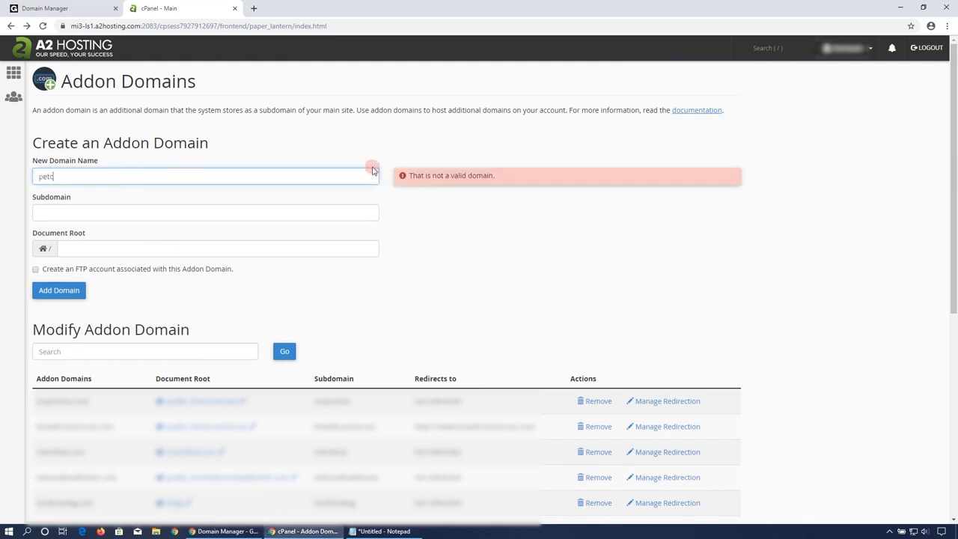
pyautogui.write('areadvisory.com')
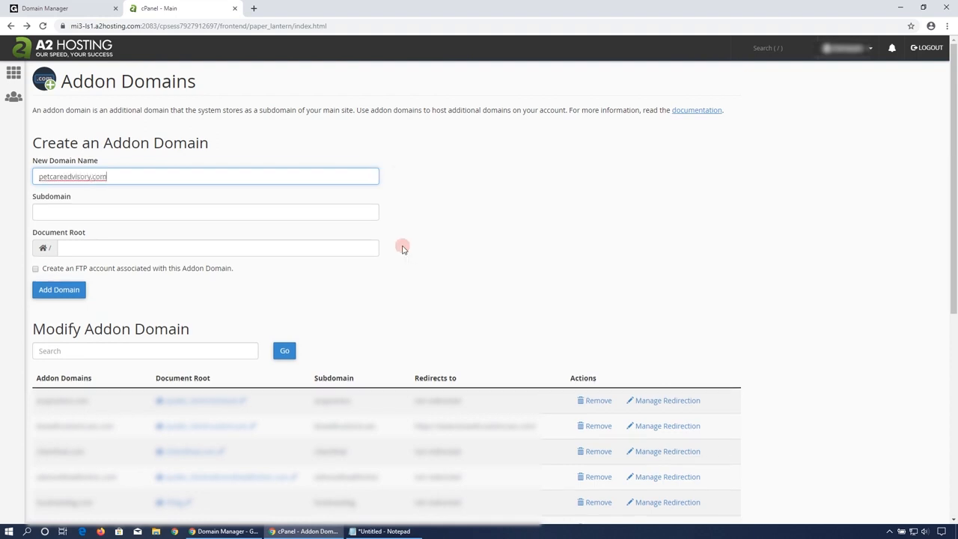
pyautogui.click(271, 206)
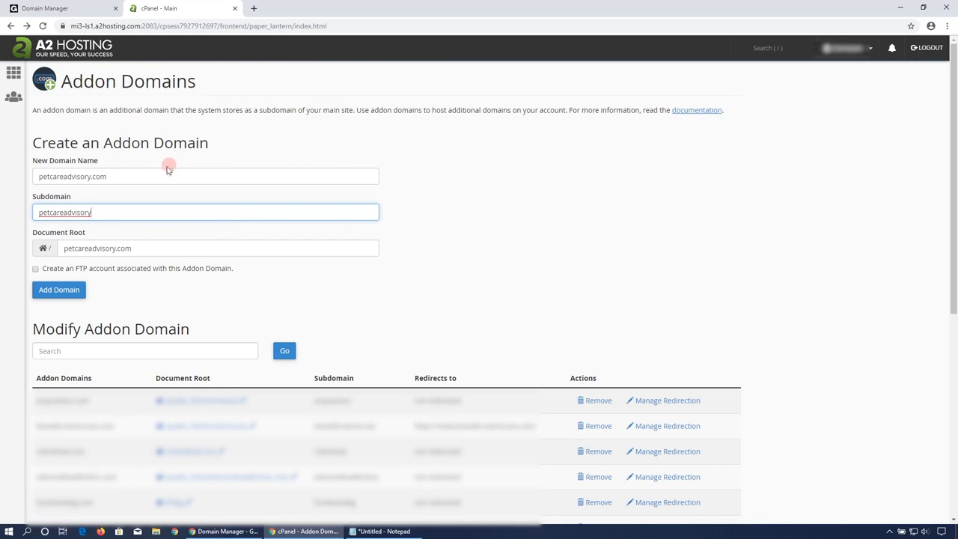
pyautogui.click(393, 214)
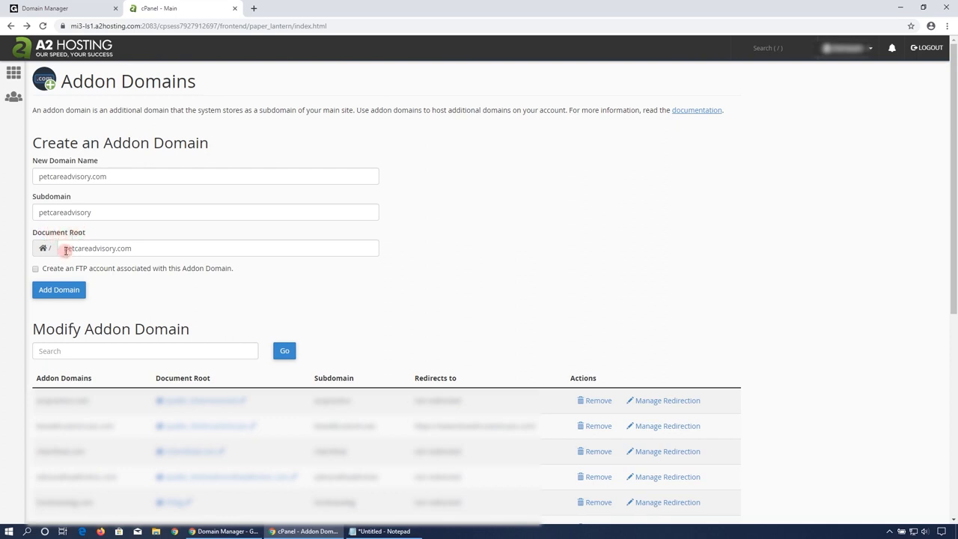
# - Create the addon domain with the document root set to pca and return to the cPanel home page
pyautogui.moveTo(66, 251); pyautogui.dragTo(158, 247)
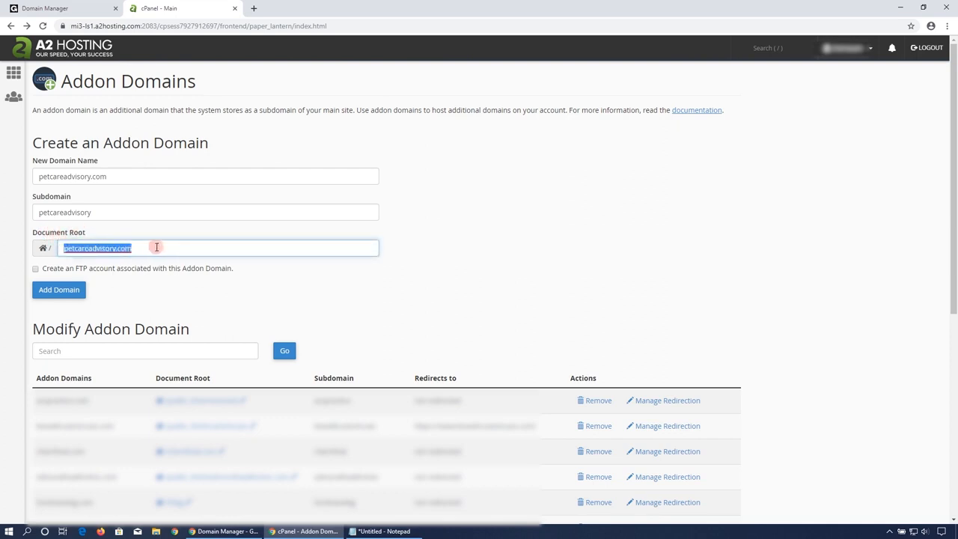
pyautogui.write('pca')
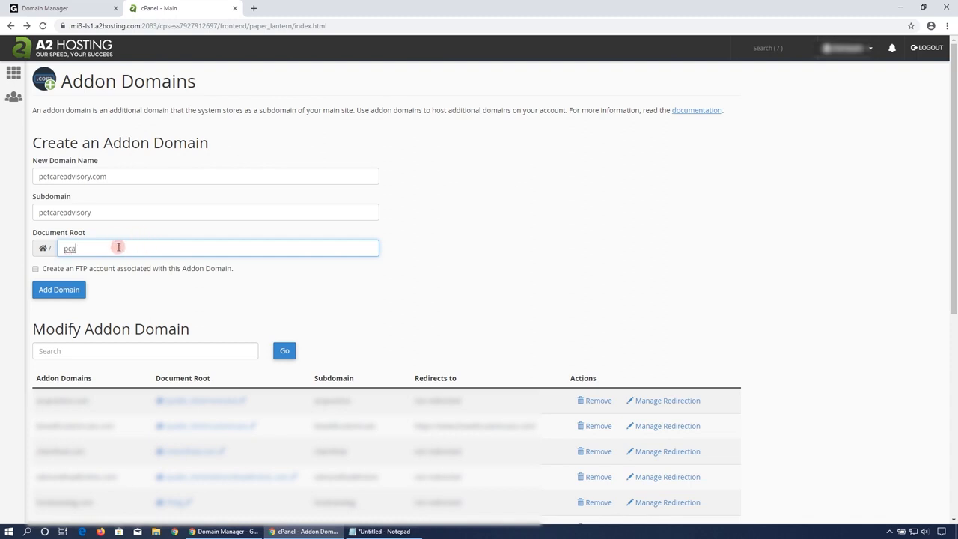
pyautogui.click(63, 292)
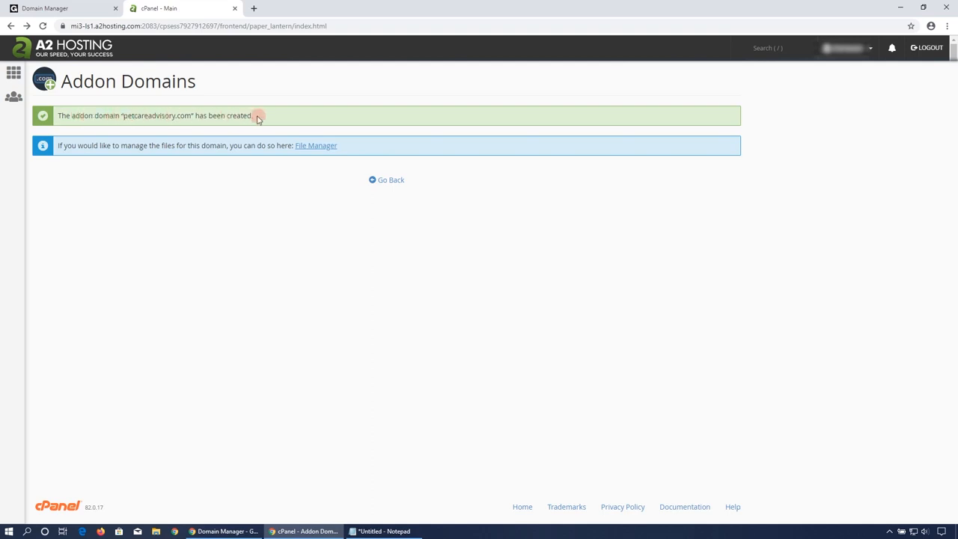
pyautogui.click(390, 181)
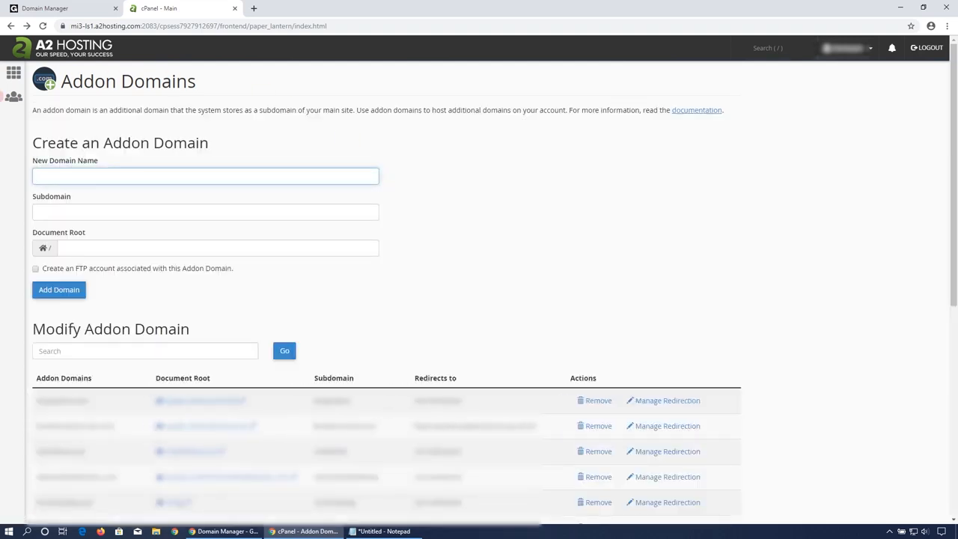
pyautogui.click(12, 75)
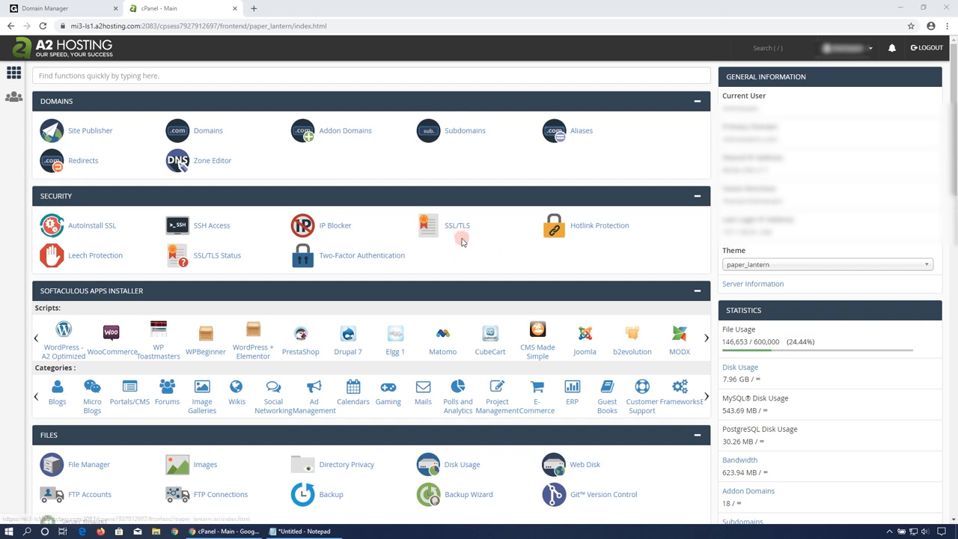
# - Open SSL/TLS Status, filter the domain list by petcare, and examine the certificate status of each matching domain
pyautogui.click(214, 257)
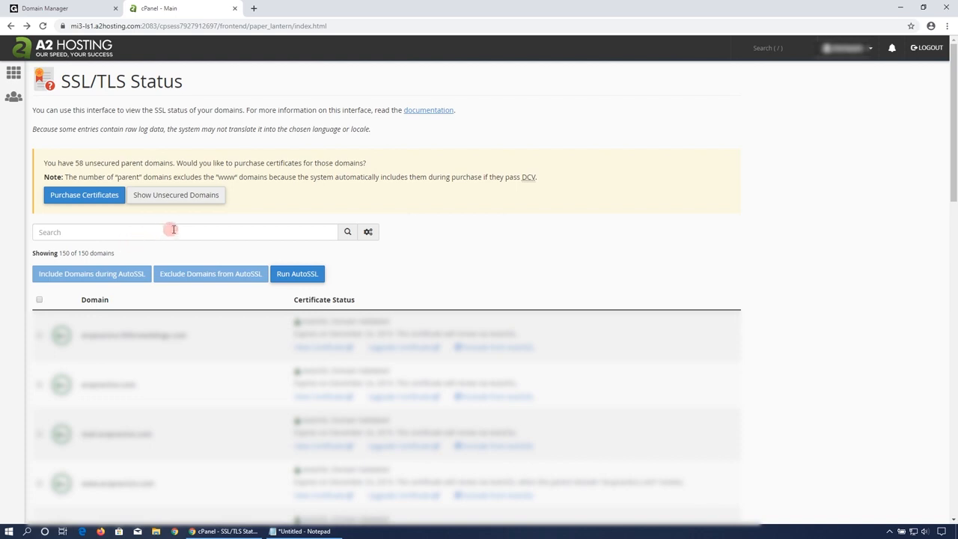
pyautogui.click(73, 233)
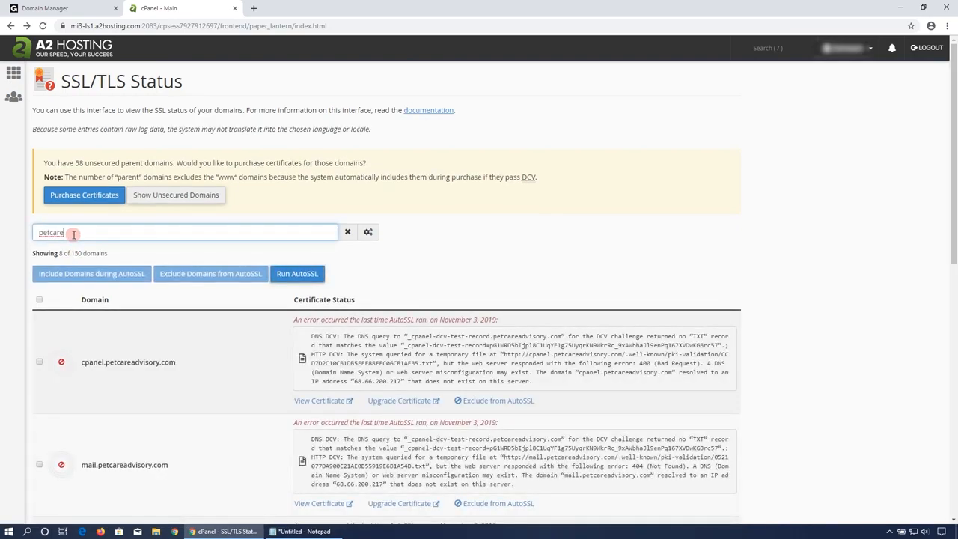
pyautogui.scroll(-4, 79, 207)
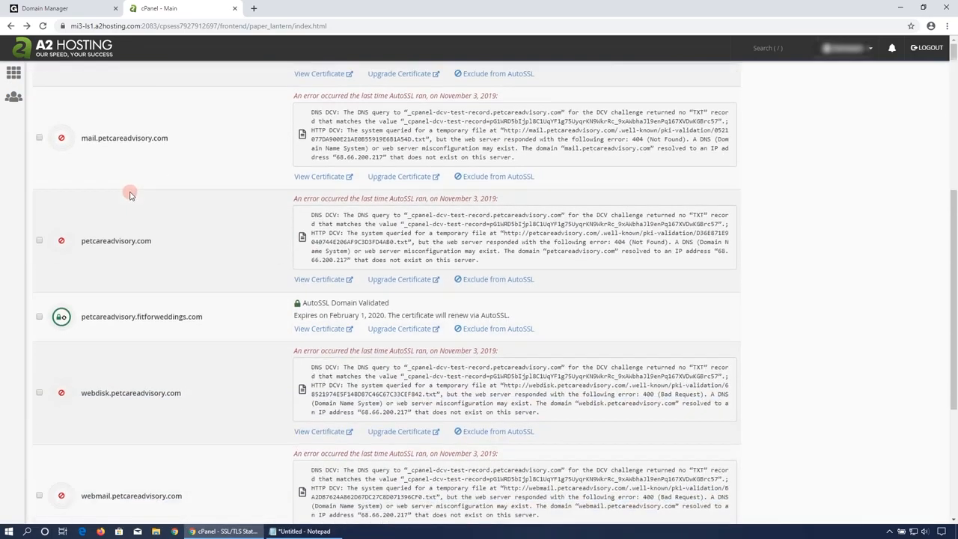
pyautogui.scroll(2, 142, 192)
pyautogui.scroll(1, 180, 247)
pyautogui.scroll(-6, 192, 277)
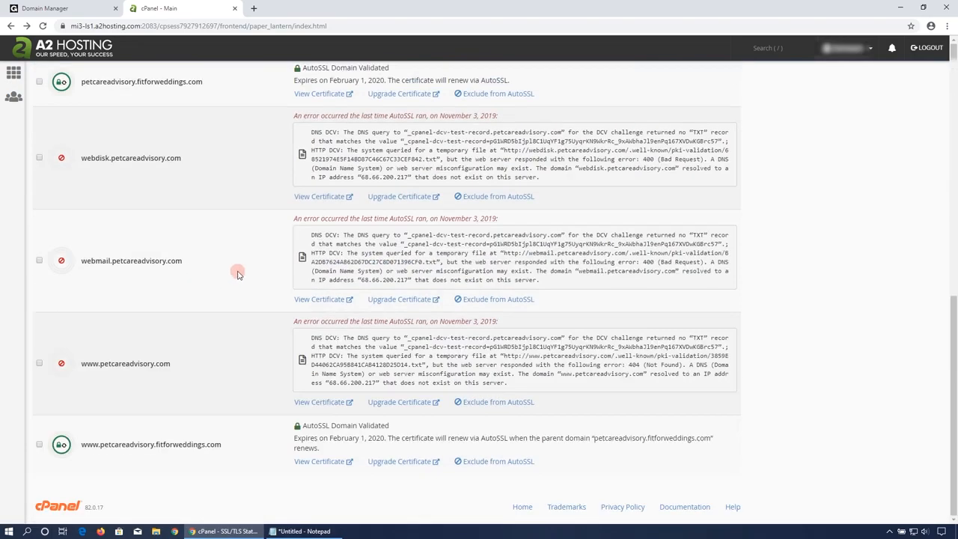
pyautogui.scroll(3, 238, 272)
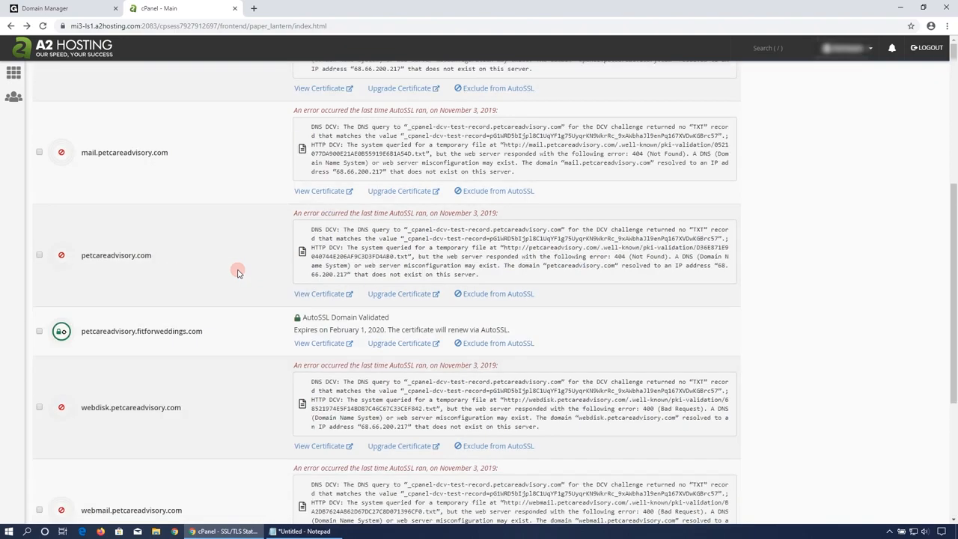
pyautogui.scroll(-3, 154, 407)
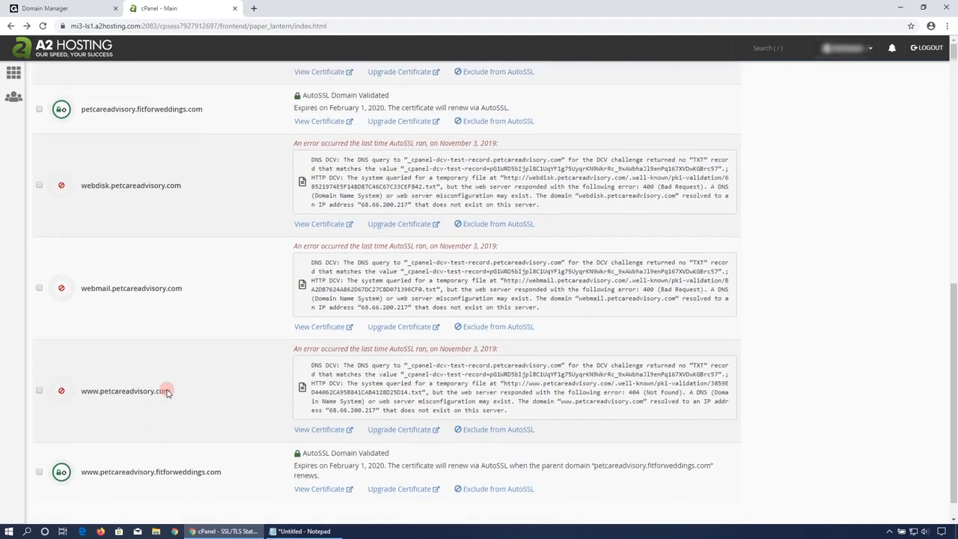
pyautogui.scroll(7, 167, 393)
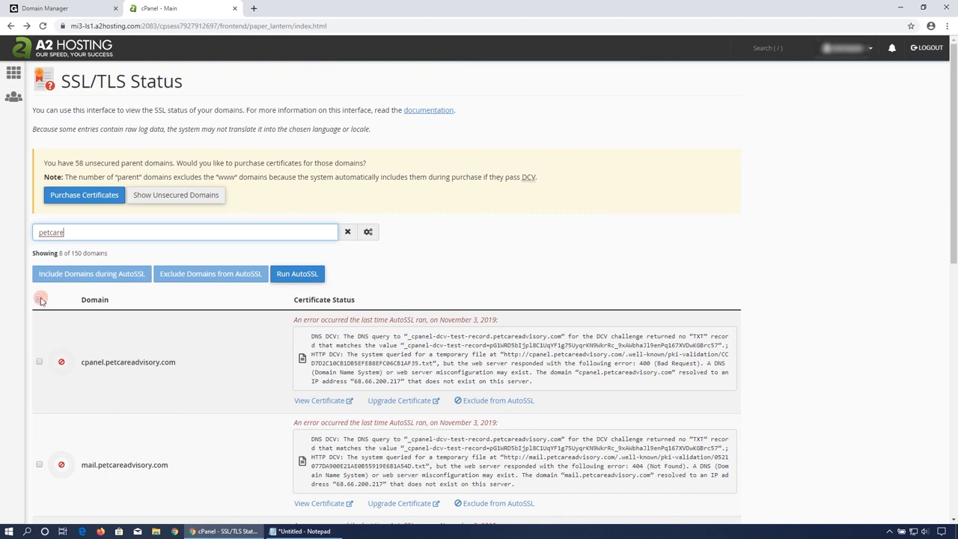
# - Select all the filtered petcare domains, run AutoSSL, and check their certificate statuses once it completes
pyautogui.click(40, 300)
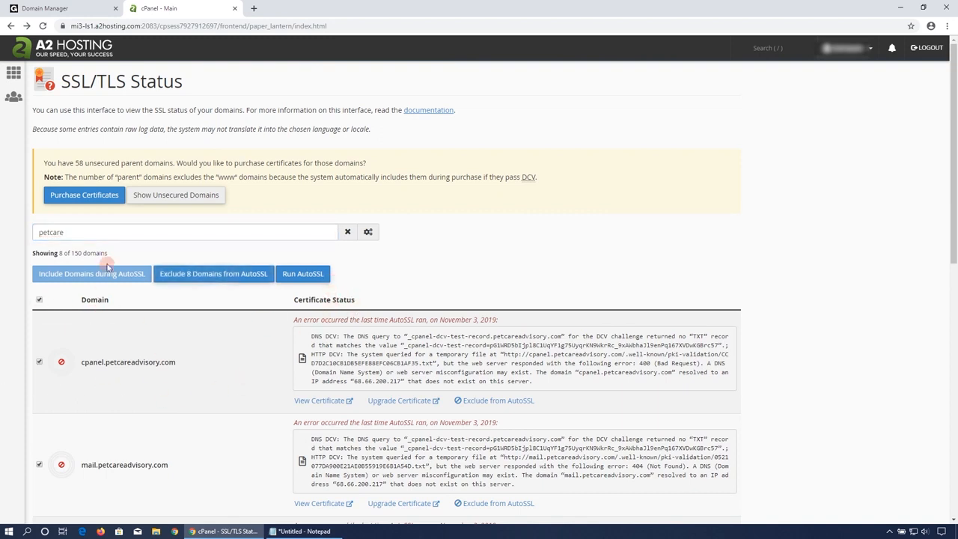
pyautogui.click(308, 277)
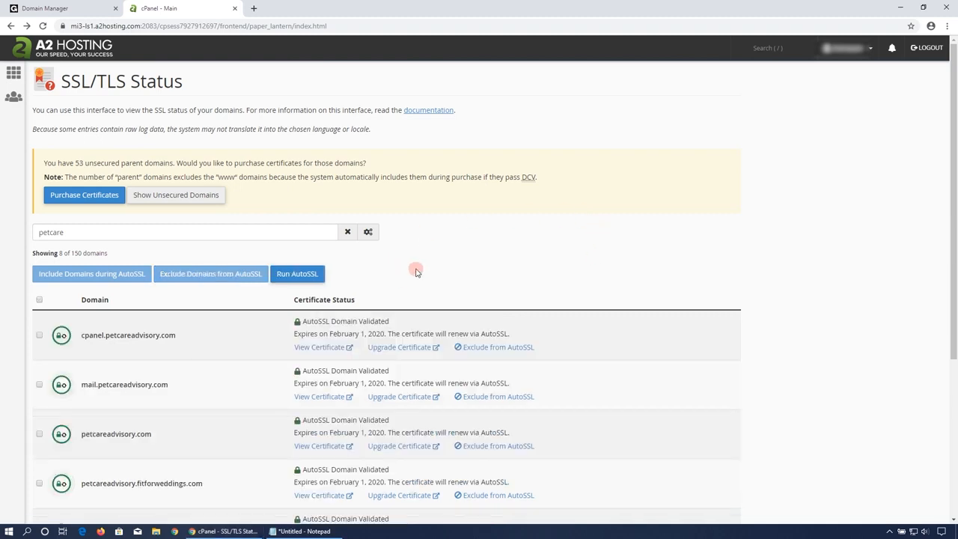
pyautogui.scroll(-3, 225, 292)
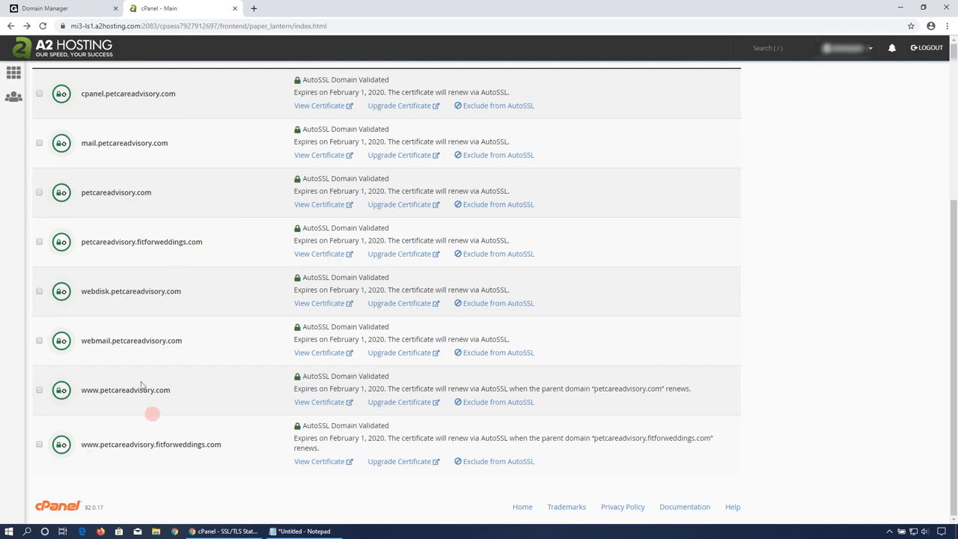
pyautogui.scroll(3, 142, 385)
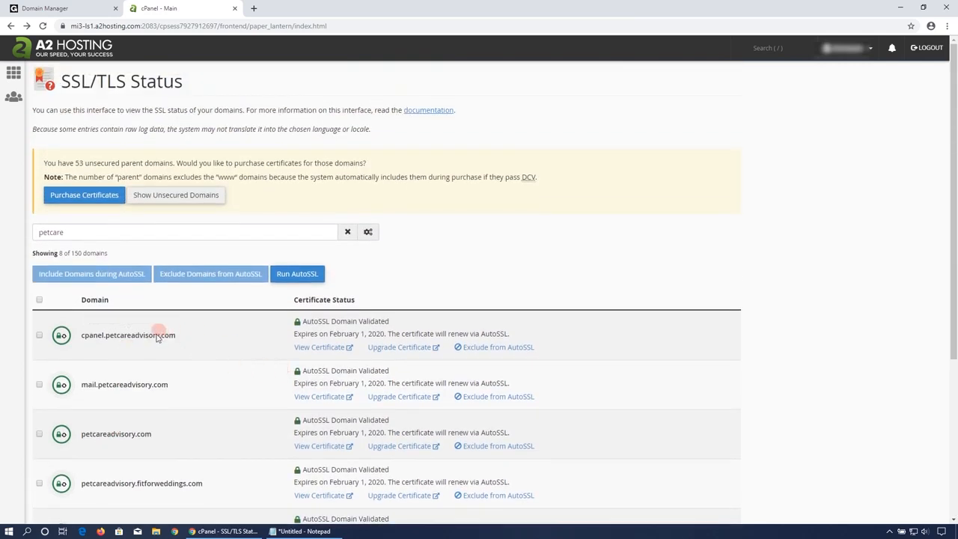
pyautogui.scroll(-2, 127, 315)
pyautogui.scroll(-1, 212, 280)
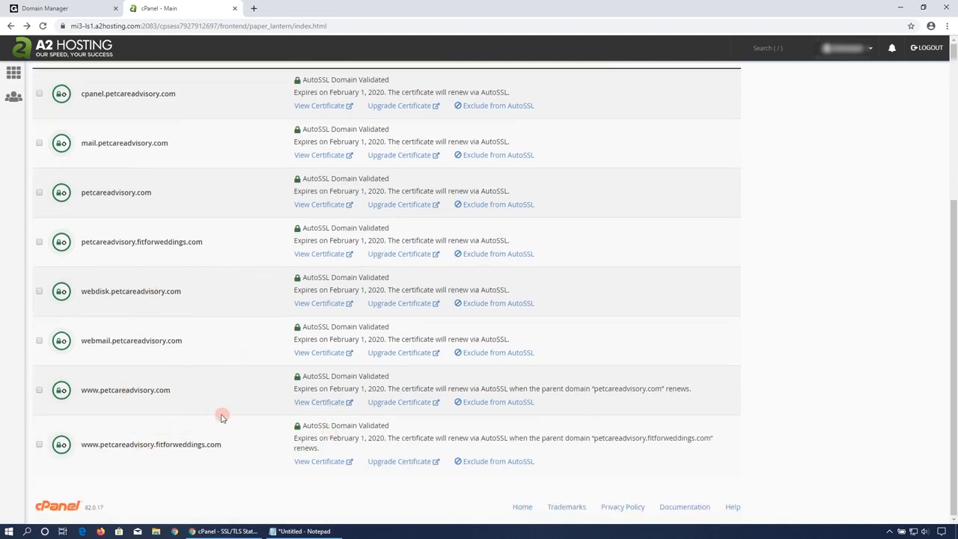
pyautogui.scroll(3, 186, 358)
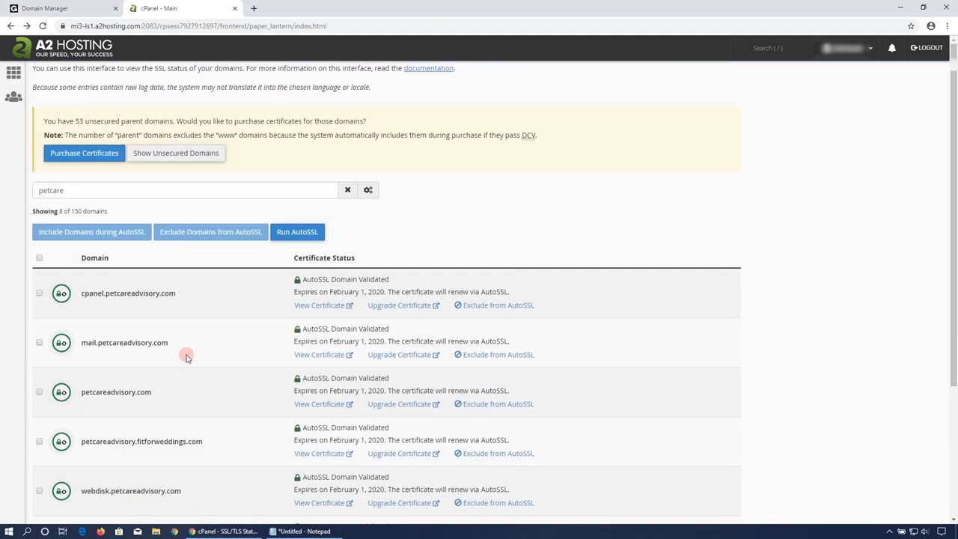
pyautogui.scroll(1, 187, 357)
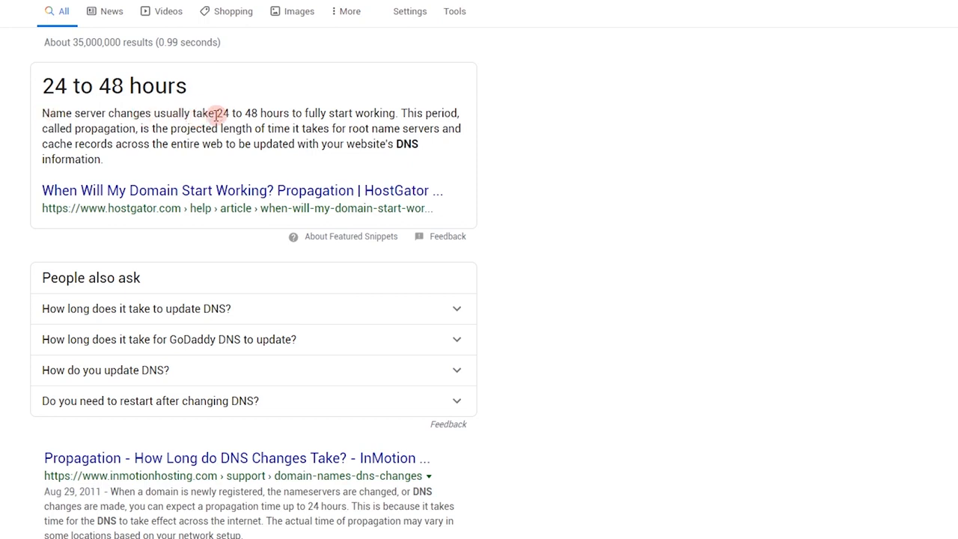
# - Read the featured Google answer on how long DNS updates take, highlighting the time span and the propagation explanation
pyautogui.moveTo(41, 86); pyautogui.dragTo(191, 89)
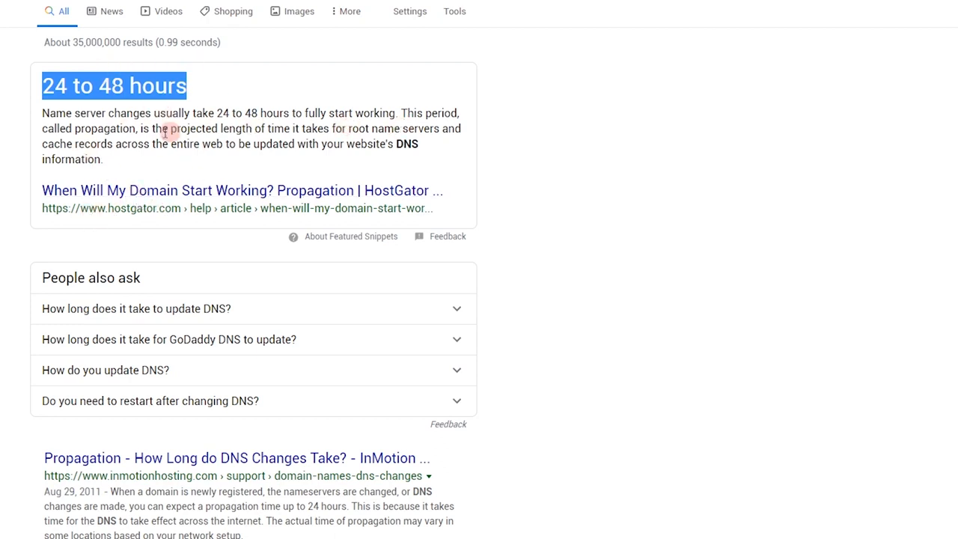
pyautogui.moveTo(74, 128); pyautogui.dragTo(137, 129)
pyautogui.click(454, 107)
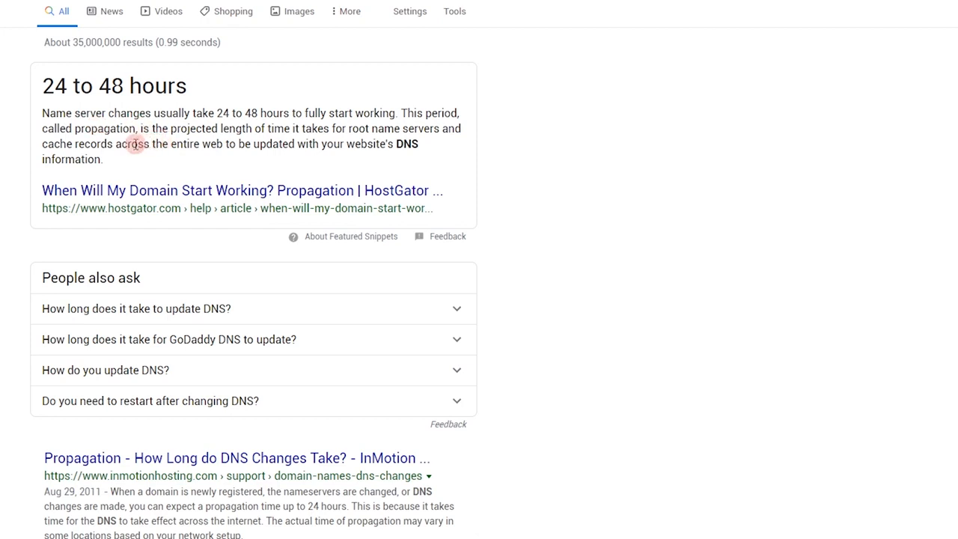
pyautogui.moveTo(116, 143); pyautogui.dragTo(223, 144)
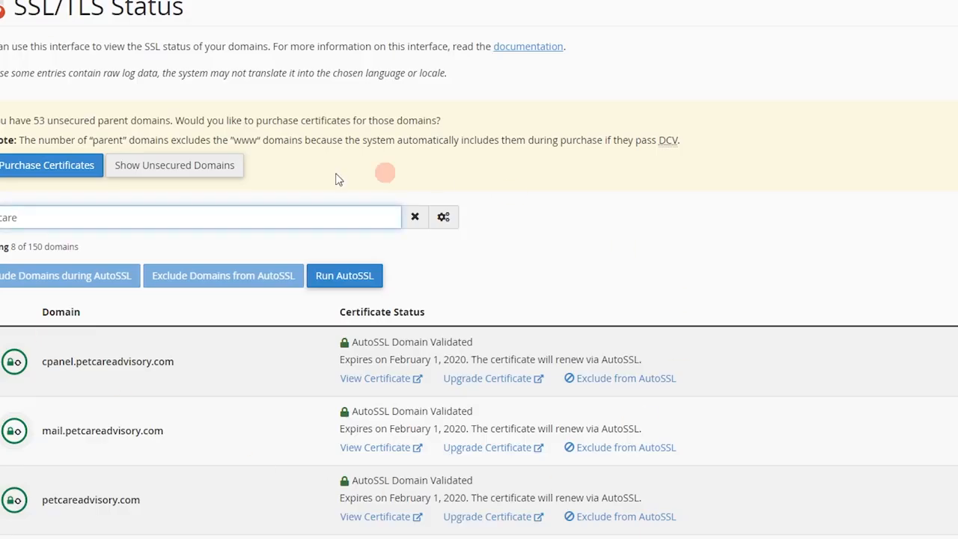
# - Switch back to cPanel's SSL/TLS Status and recheck the certificate status of every petcareadvisory.com entry
pyautogui.scroll(-3, 139, 342)
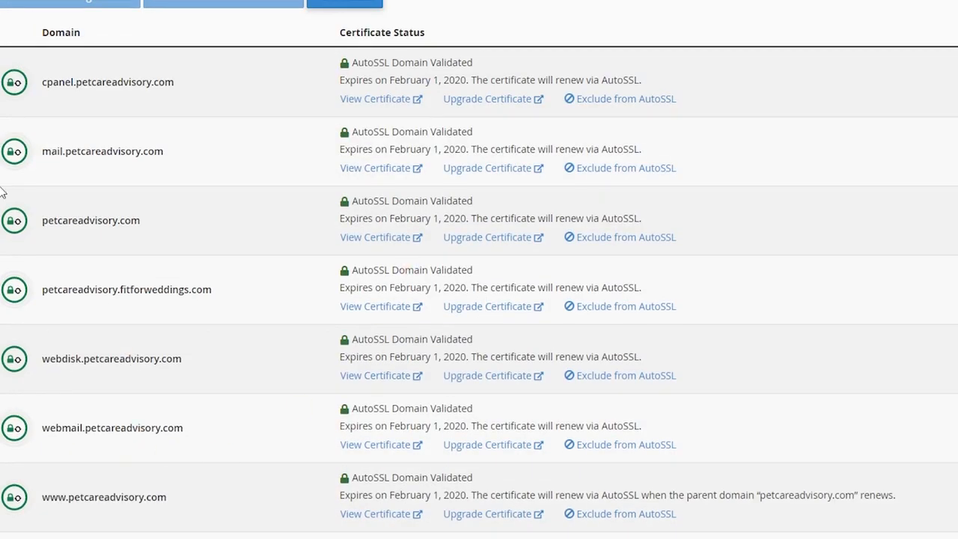
pyautogui.scroll(-1, 161, 262)
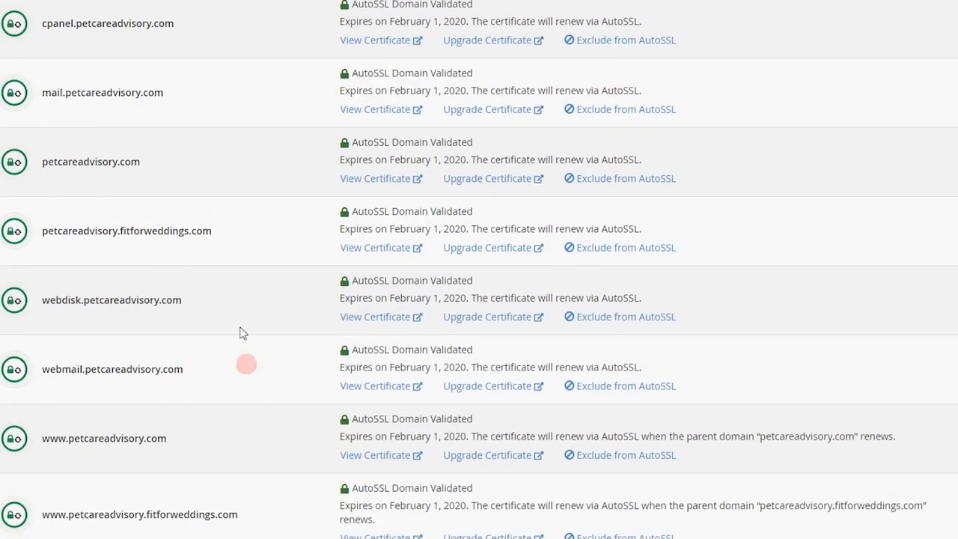
pyautogui.scroll(2, 193, 323)
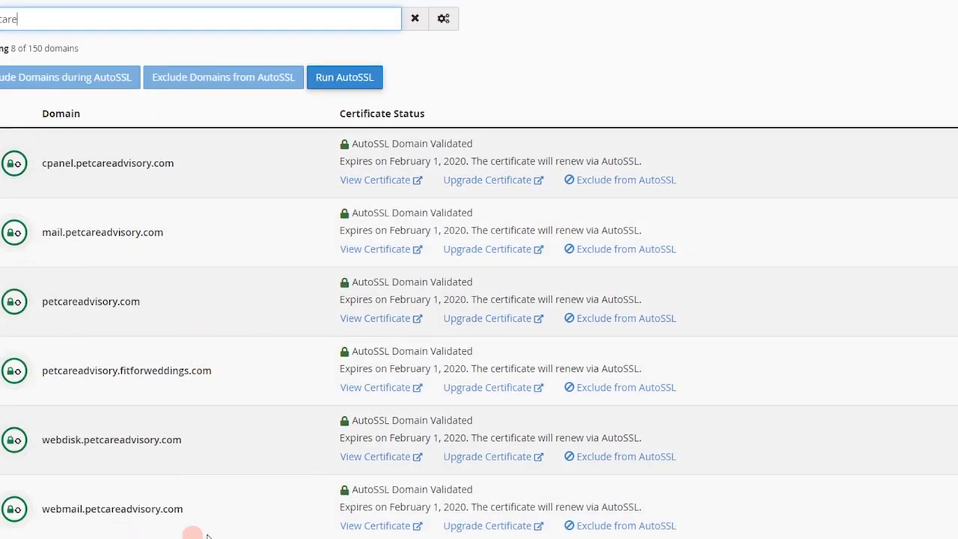
pyautogui.scroll(-2, 325, 239)
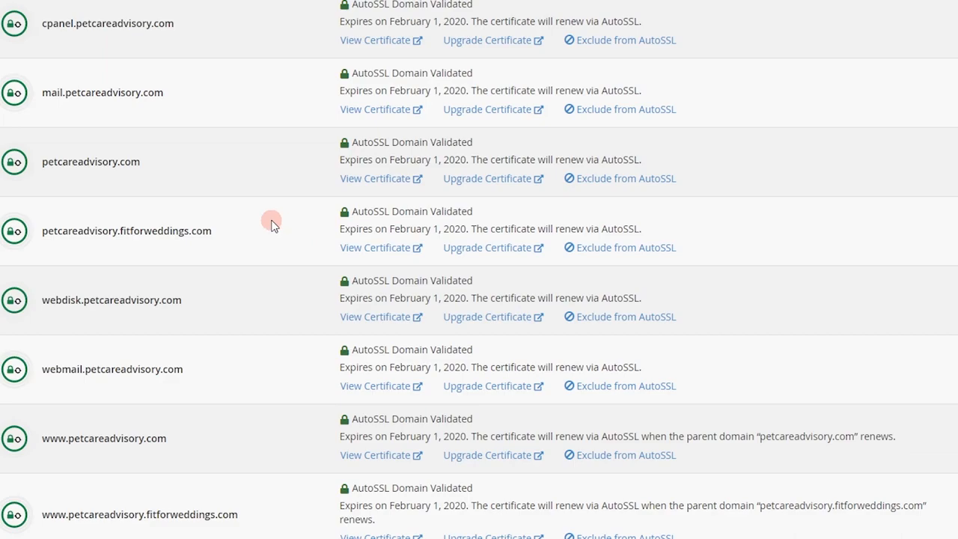
pyautogui.scroll(5, 271, 225)
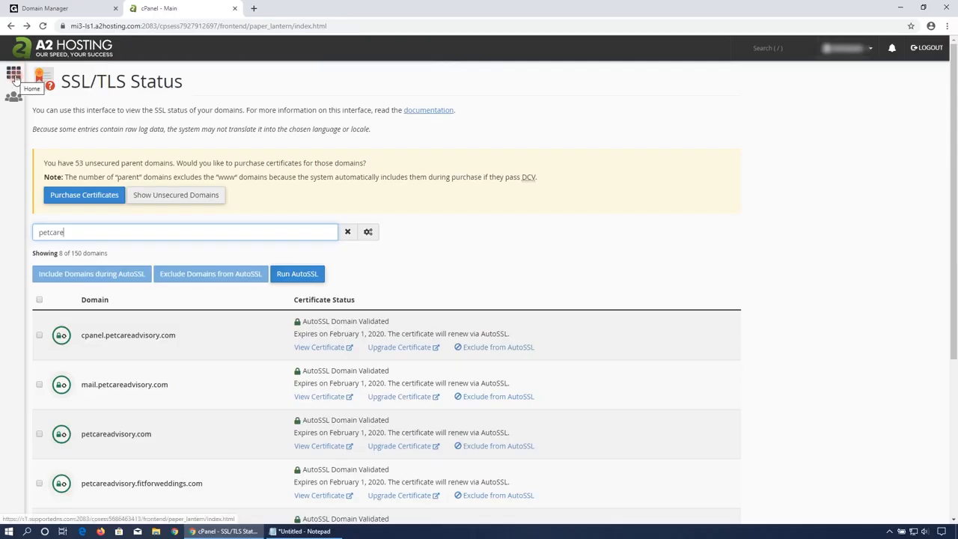
# - Return to the cPanel home page, open WordPress from Softaculous's Blogs category, and close the Google search page
pyautogui.click(14, 75)
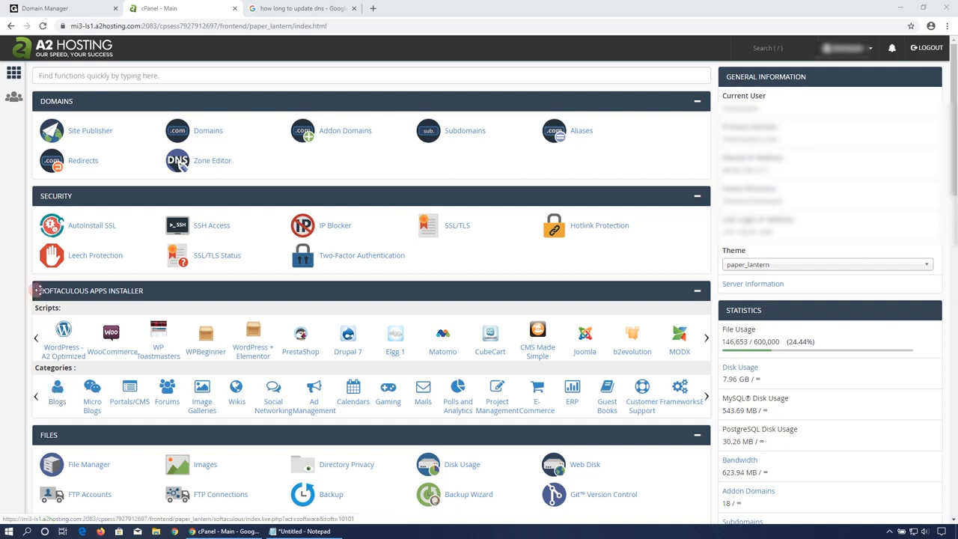
pyautogui.click(60, 392)
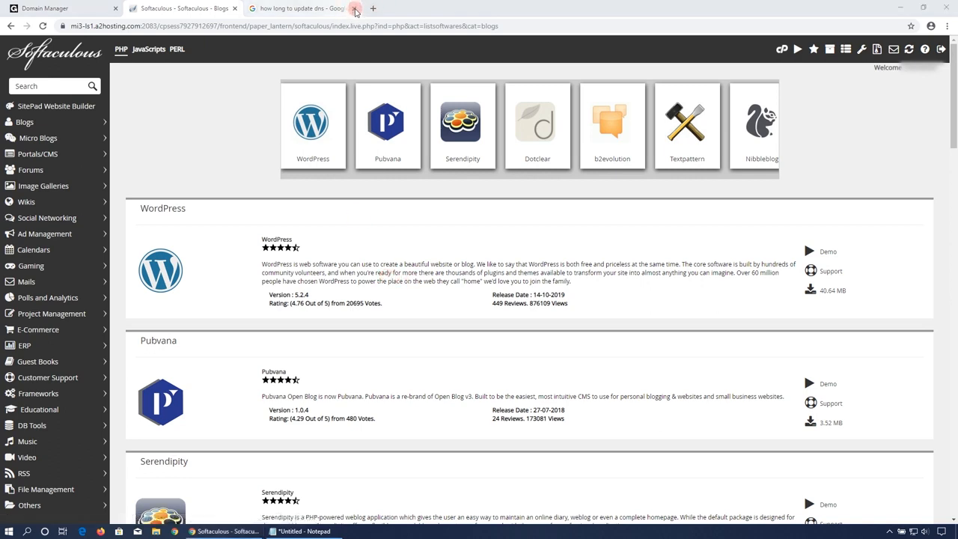
pyautogui.click(356, 9)
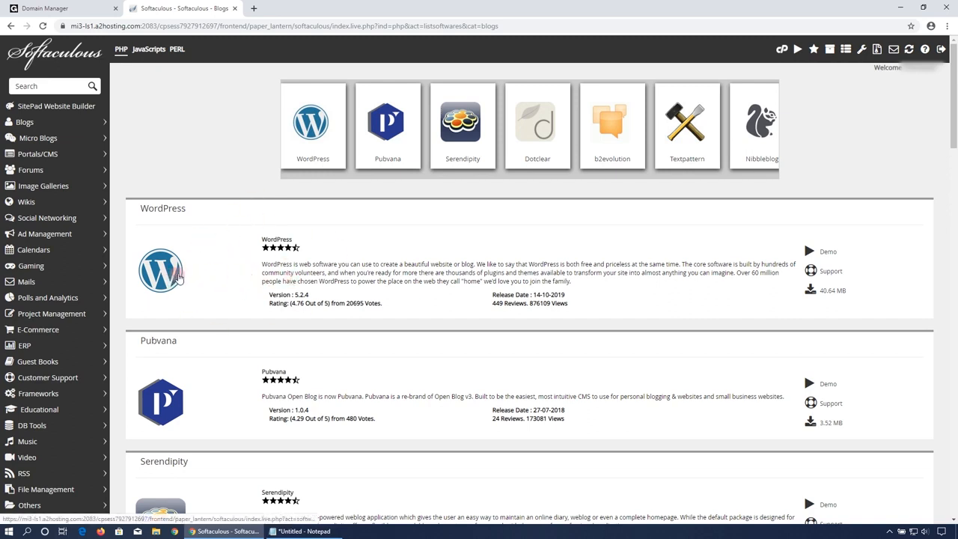
pyautogui.click(196, 268)
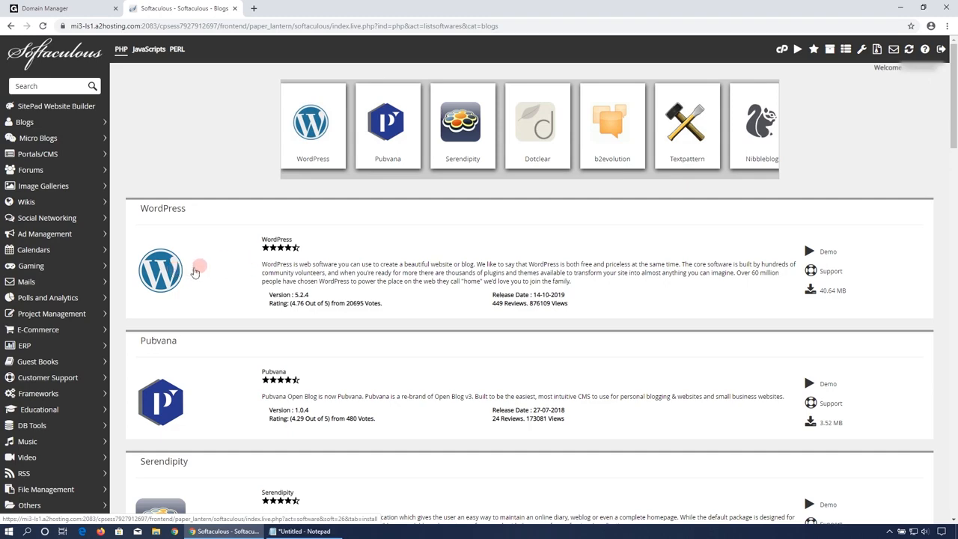
pyautogui.click(308, 135)
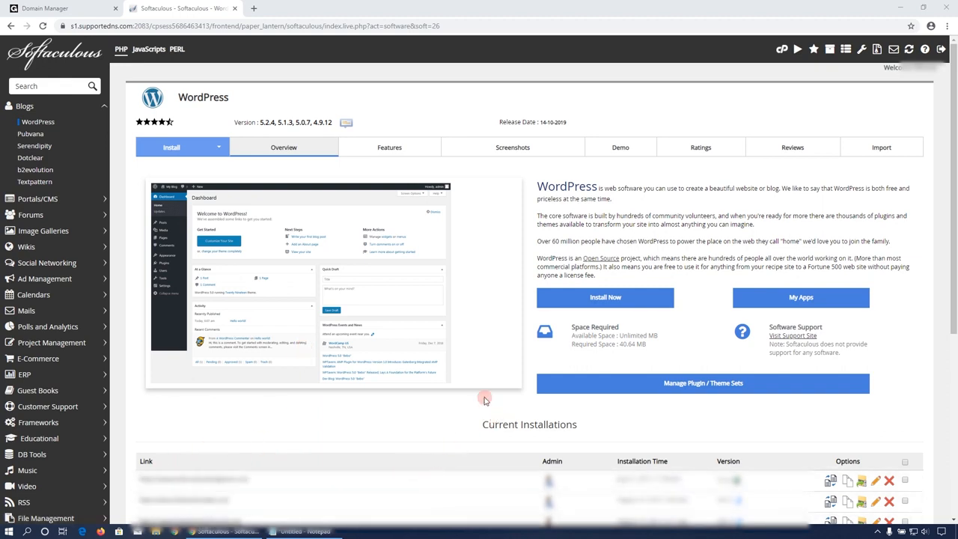
pyautogui.click(602, 300)
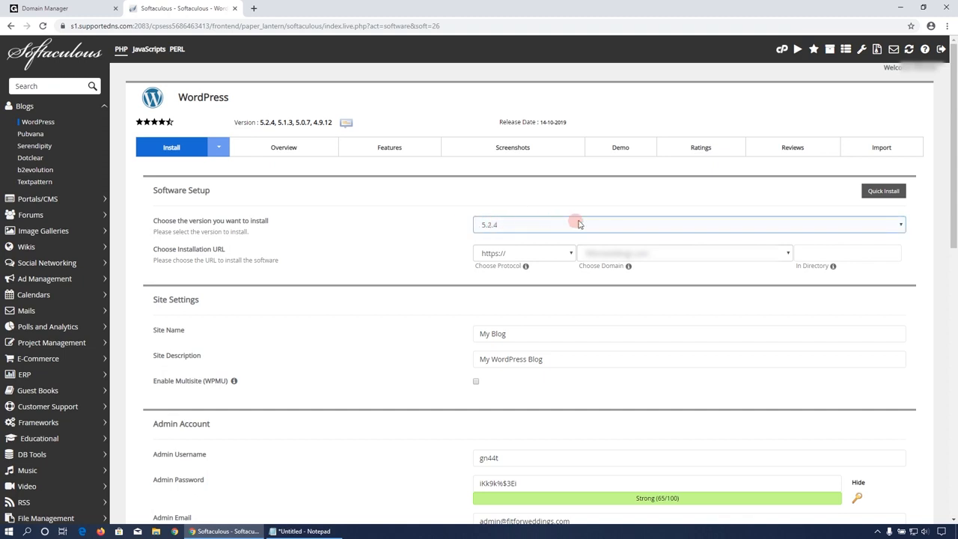
pyautogui.click(900, 225)
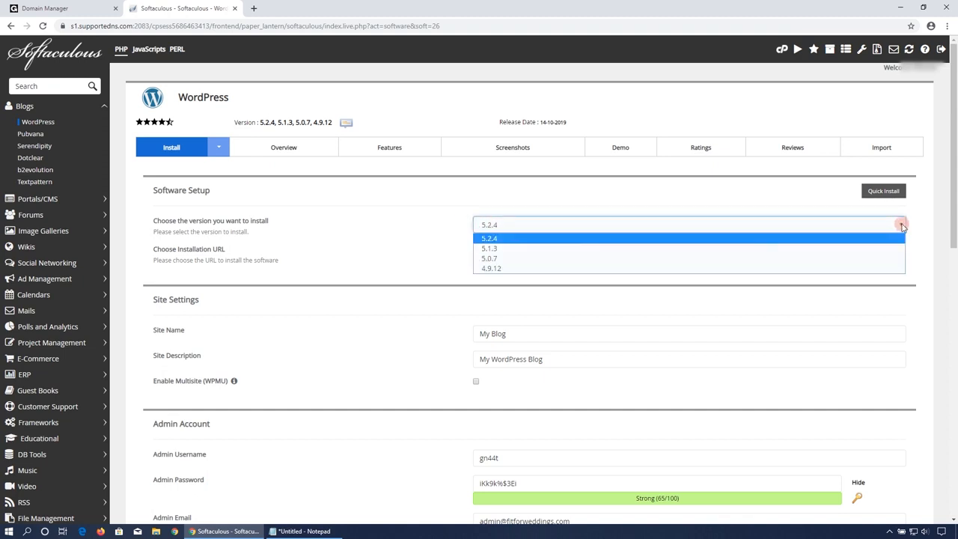
pyautogui.click(902, 226)
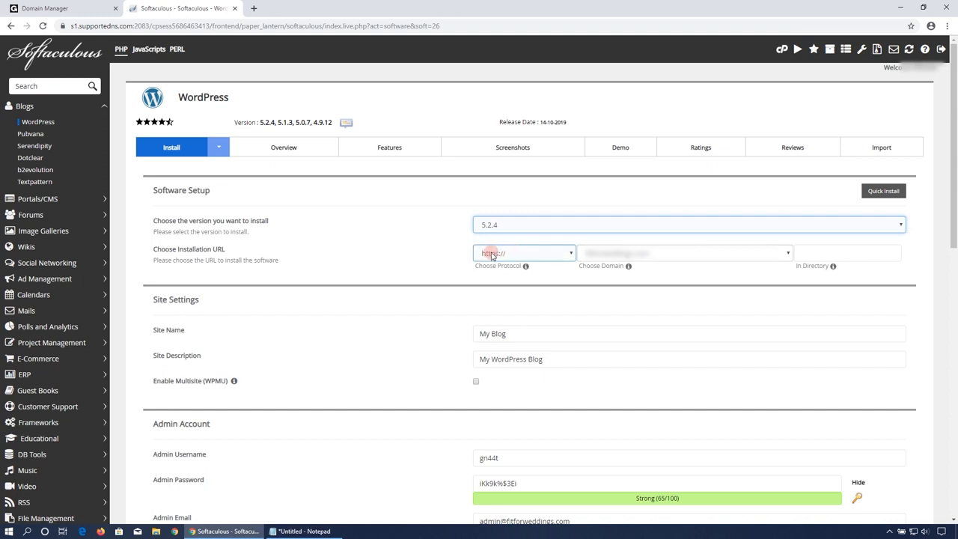
pyautogui.click(571, 254)
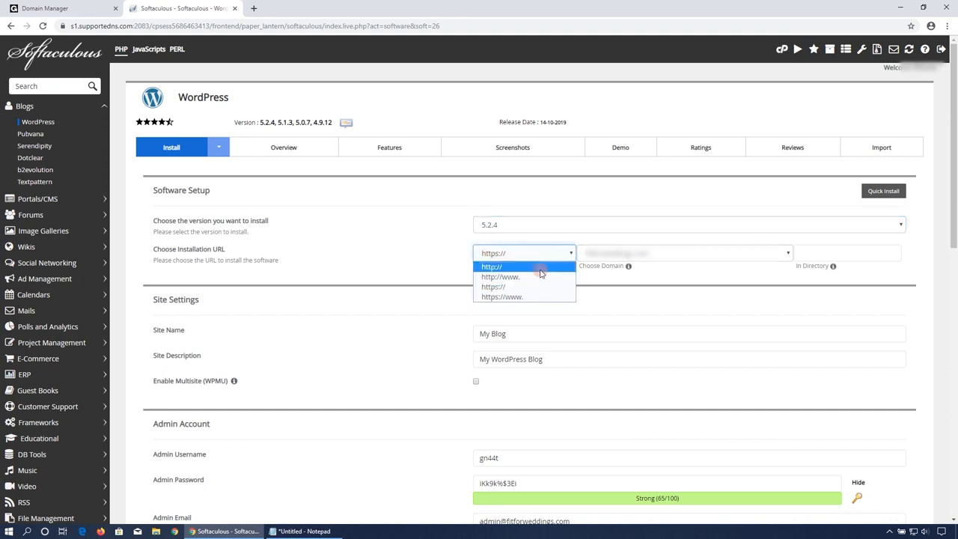
pyautogui.click(510, 297)
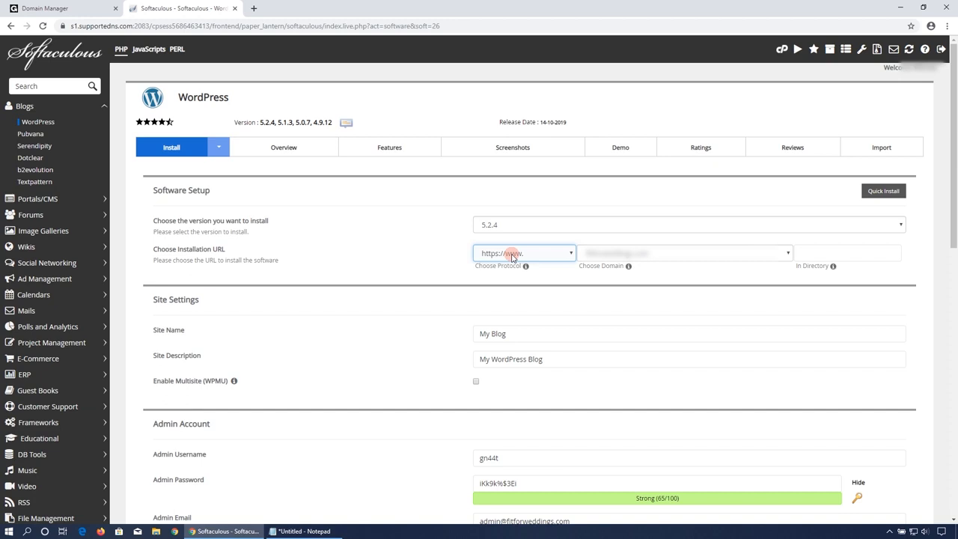
# - Choose petcareadvisory.com as the domain of the WordPress installation URL
pyautogui.click(788, 254)
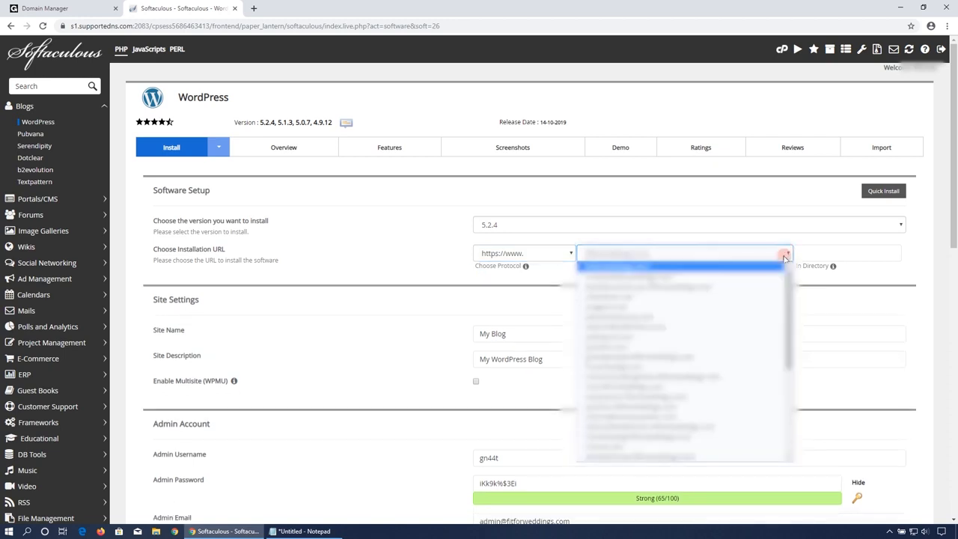
pyautogui.scroll(-5, 722, 318)
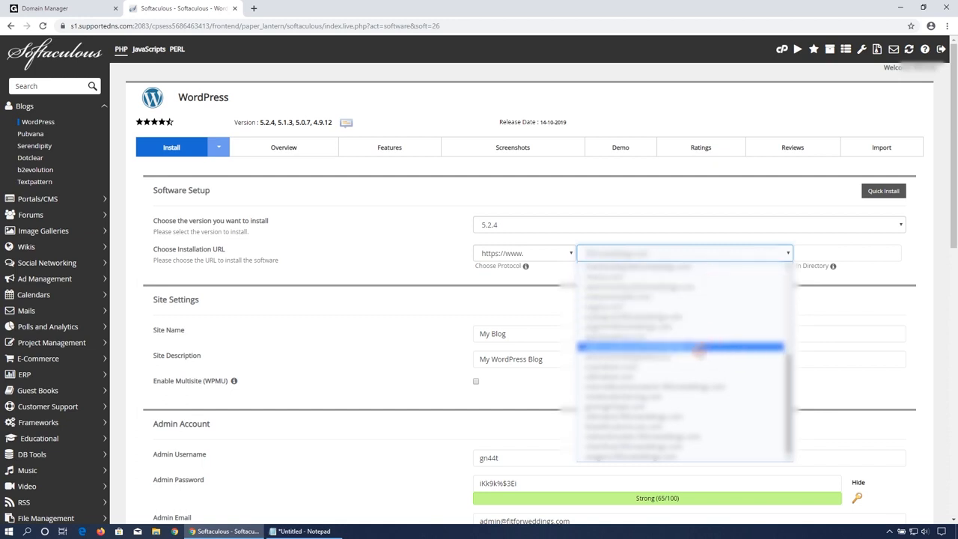
pyautogui.scroll(3, 692, 348)
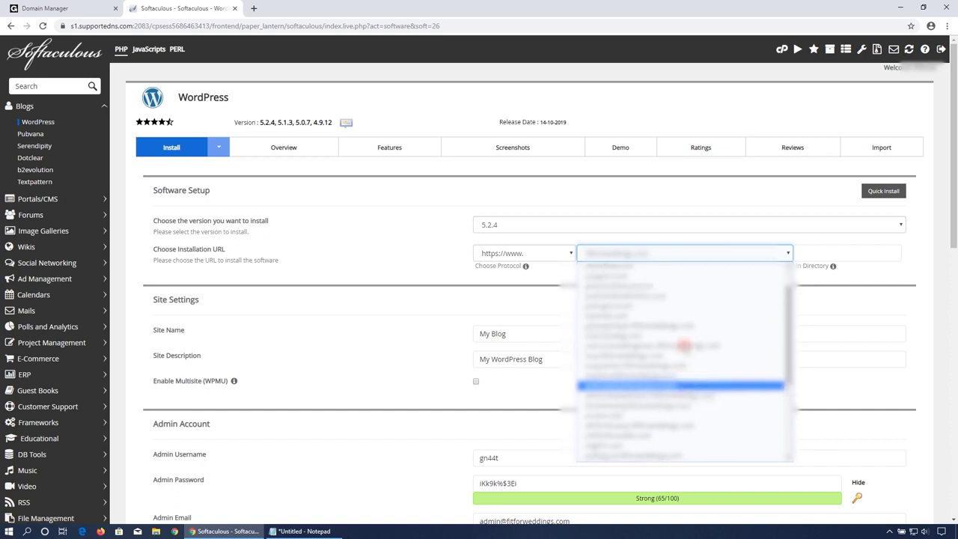
pyautogui.click(713, 315)
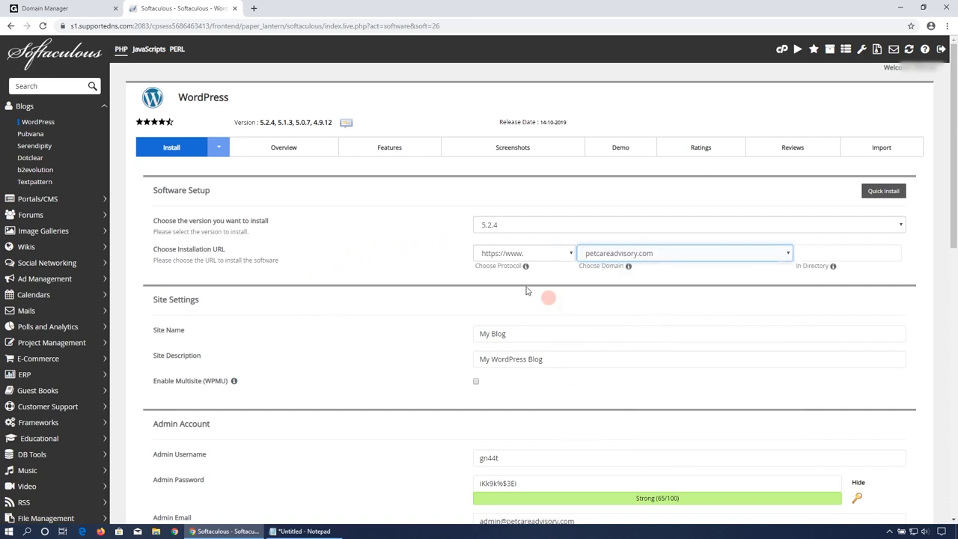
# - Set the site name to Petcare Advisory and the site description to Petcare Dog Blog
pyautogui.click(588, 336)
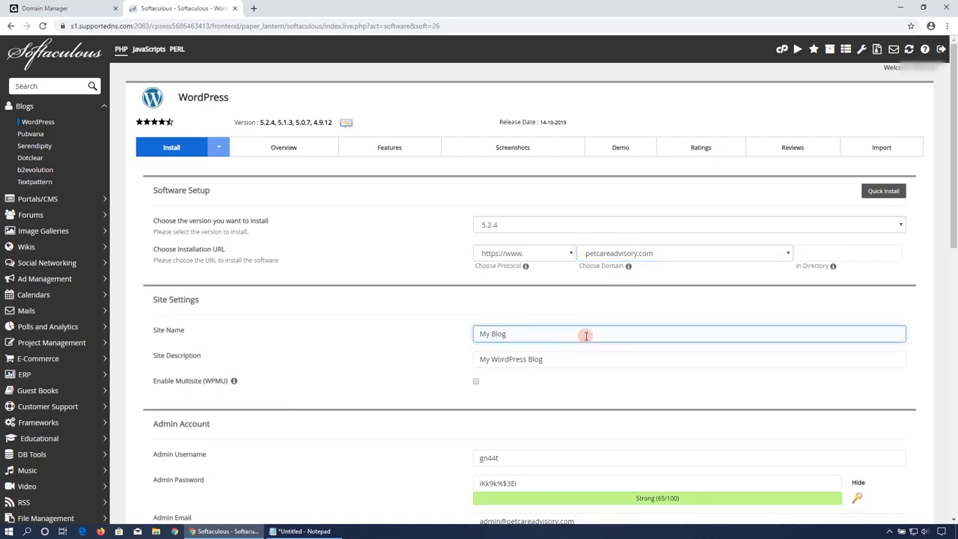
pyautogui.moveTo(582, 336); pyautogui.dragTo(403, 340)
pyautogui.moveTo(545, 359); pyautogui.dragTo(438, 360)
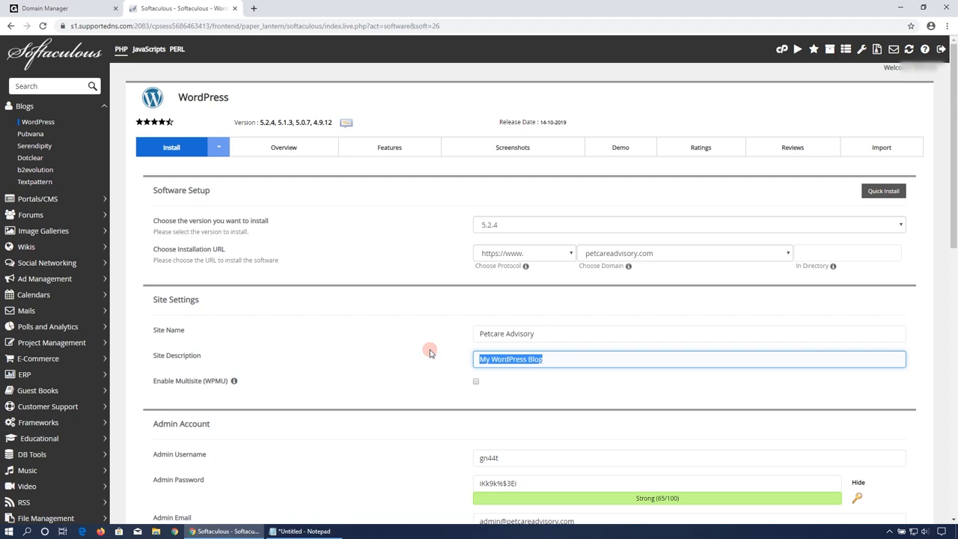
pyautogui.write('Petcare Do')
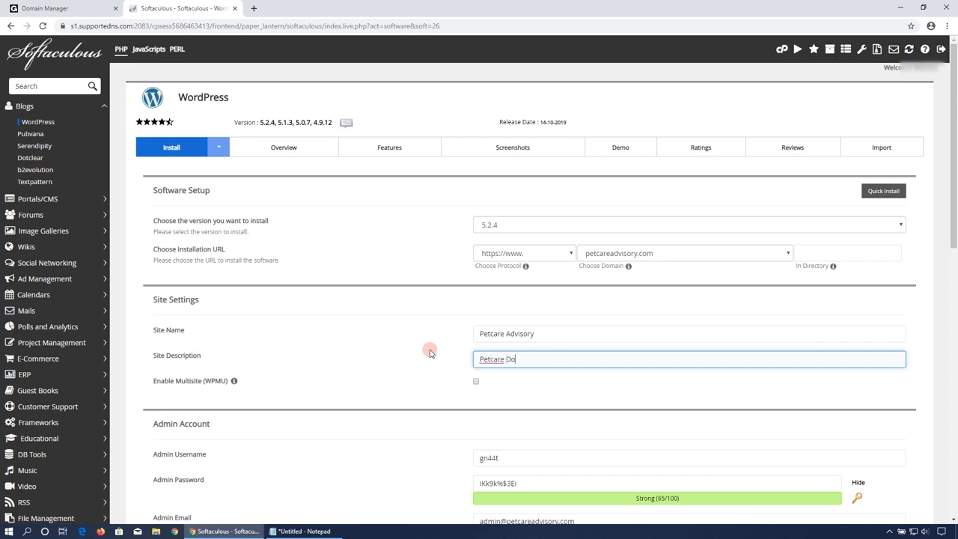
pyautogui.write('g Blog')
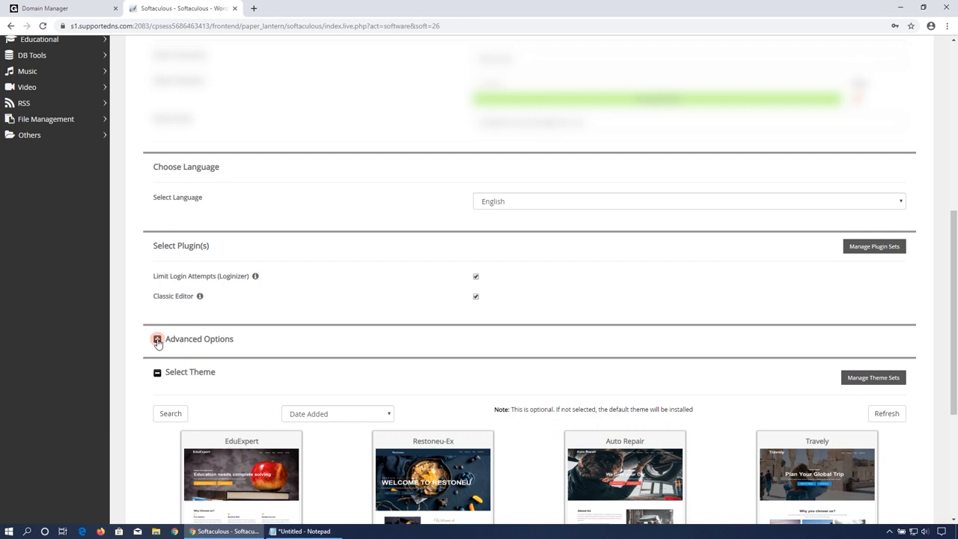
# - In the advanced options, disable update notification emails and set auto upgrade to minor versions only
pyautogui.click(157, 339)
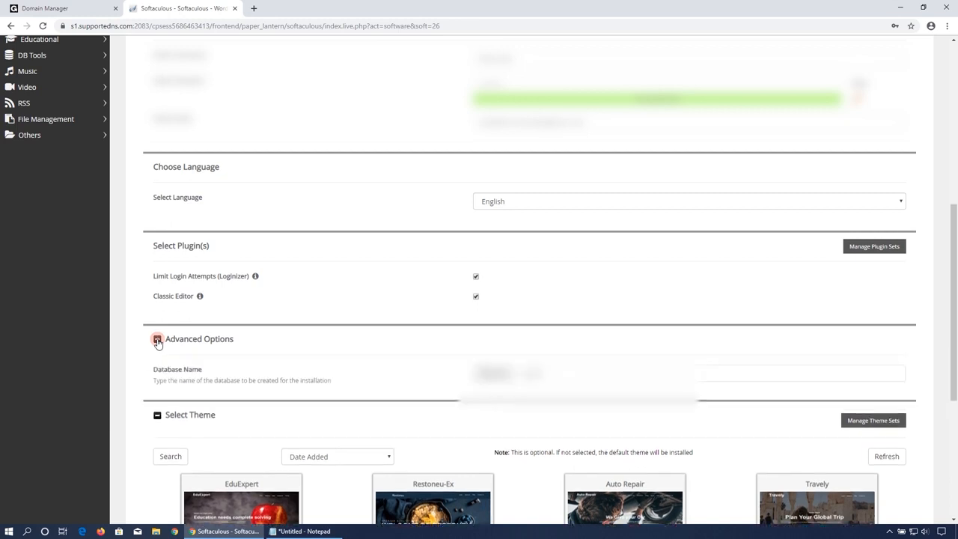
pyautogui.scroll(-2, 348, 196)
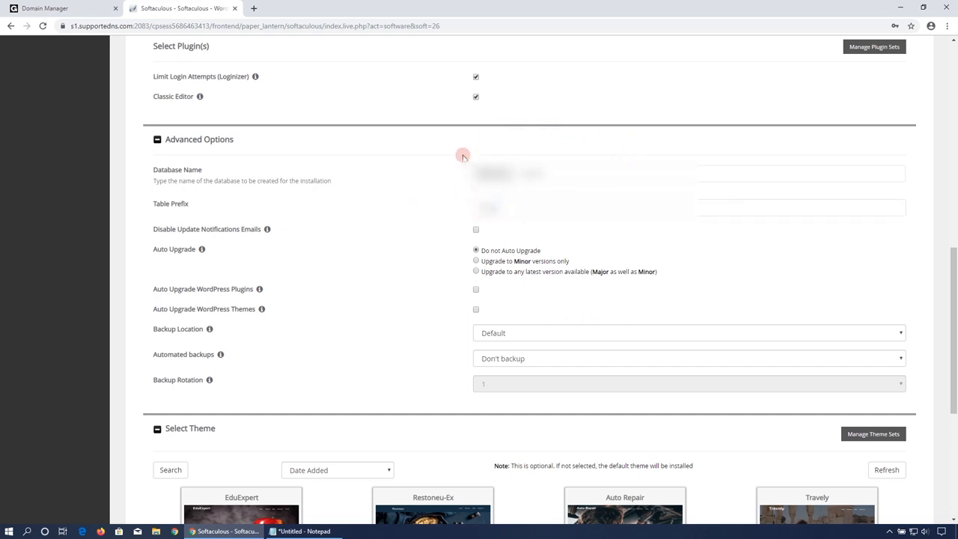
pyautogui.click(476, 230)
pyautogui.scroll(-1, 453, 291)
pyautogui.scroll(-1, 448, 286)
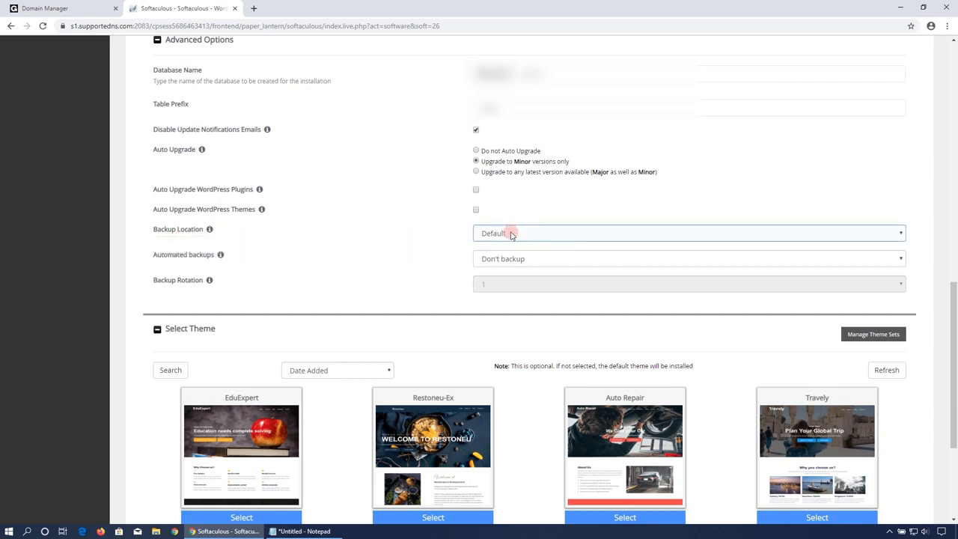
# - Set automated backups to once a week and install WordPress without selecting a theme
pyautogui.scroll(-1, 442, 235)
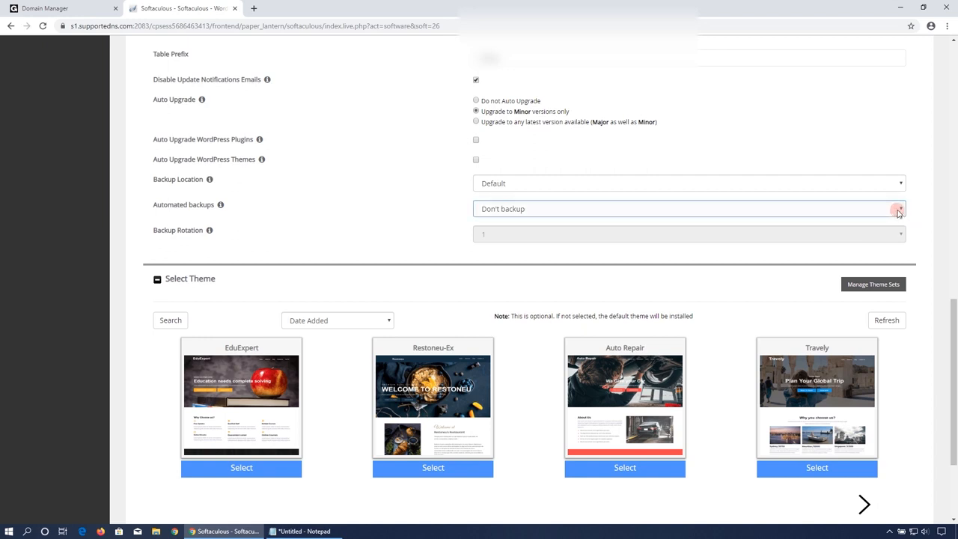
pyautogui.click(900, 211)
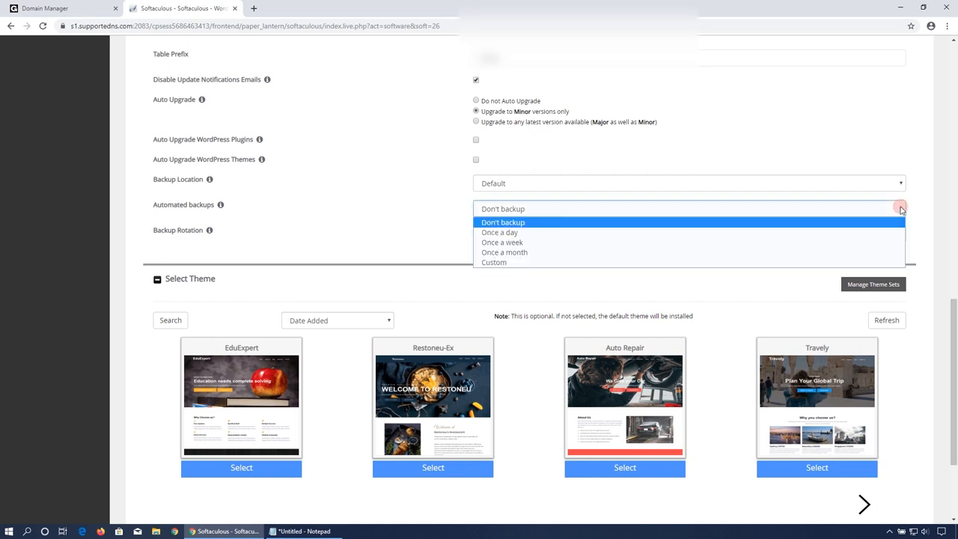
pyautogui.click(524, 244)
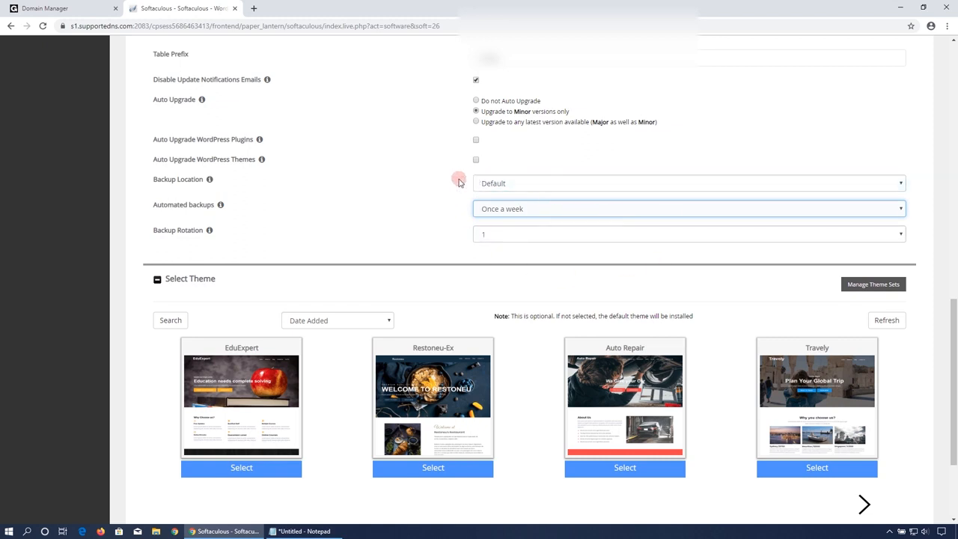
pyautogui.scroll(-2, 381, 165)
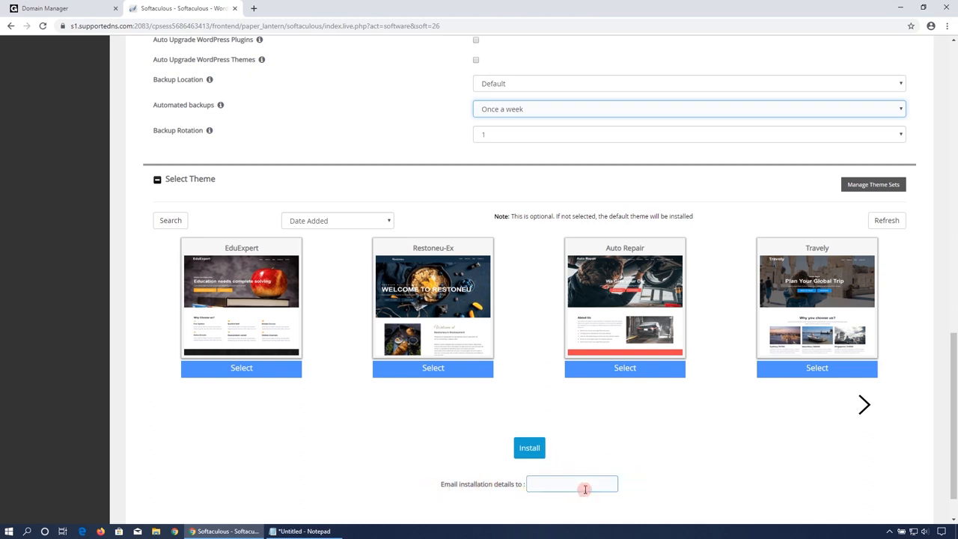
pyautogui.click(529, 449)
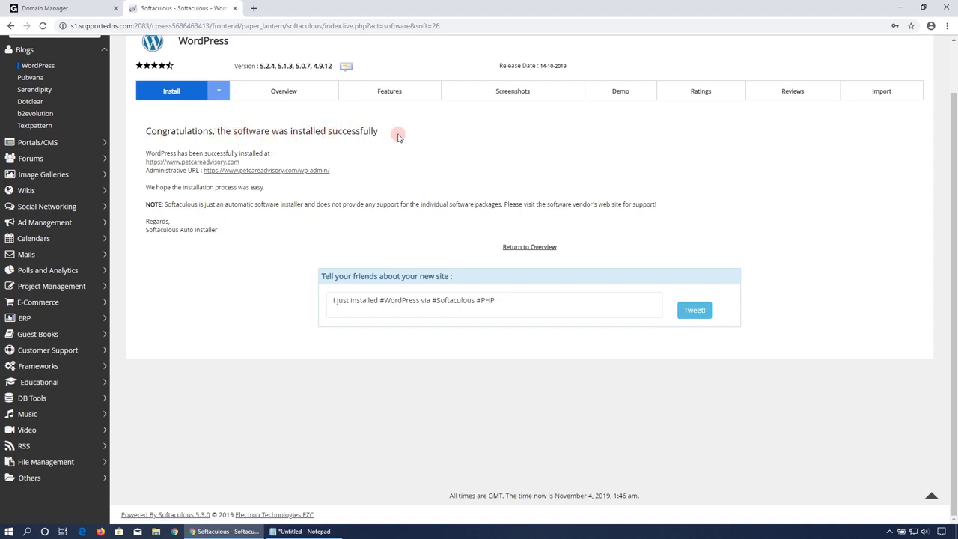
# - Open the installed petcareadvisory.com site in a new browser tab, look over its home page, and close it
pyautogui.rightClick(195, 162)
pyautogui.click(229, 169)
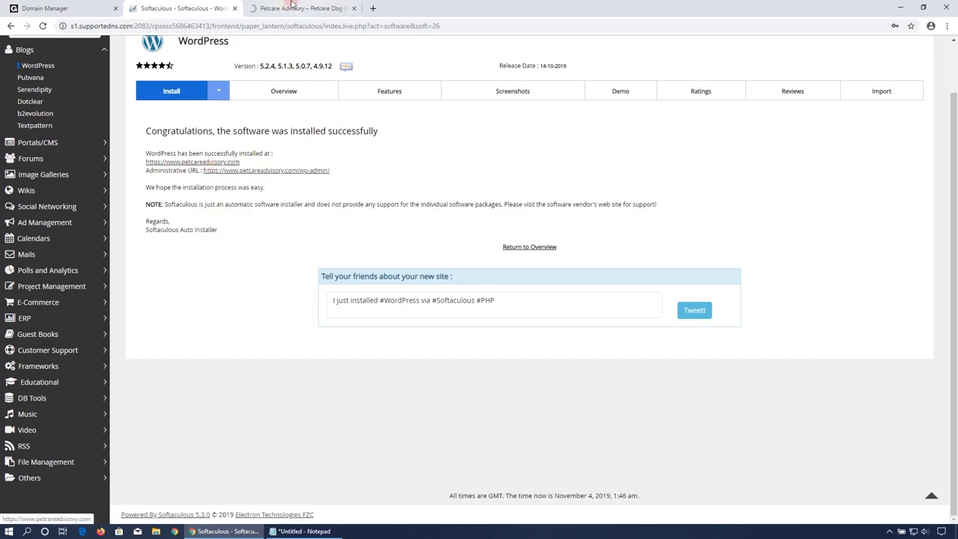
pyautogui.click(292, 6)
pyautogui.scroll(-3, 359, 147)
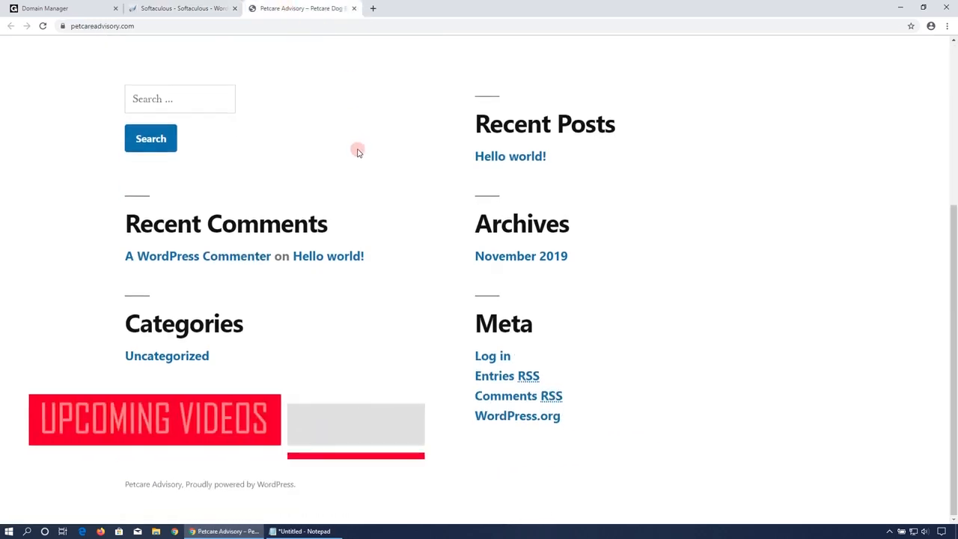
pyautogui.scroll(3, 359, 146)
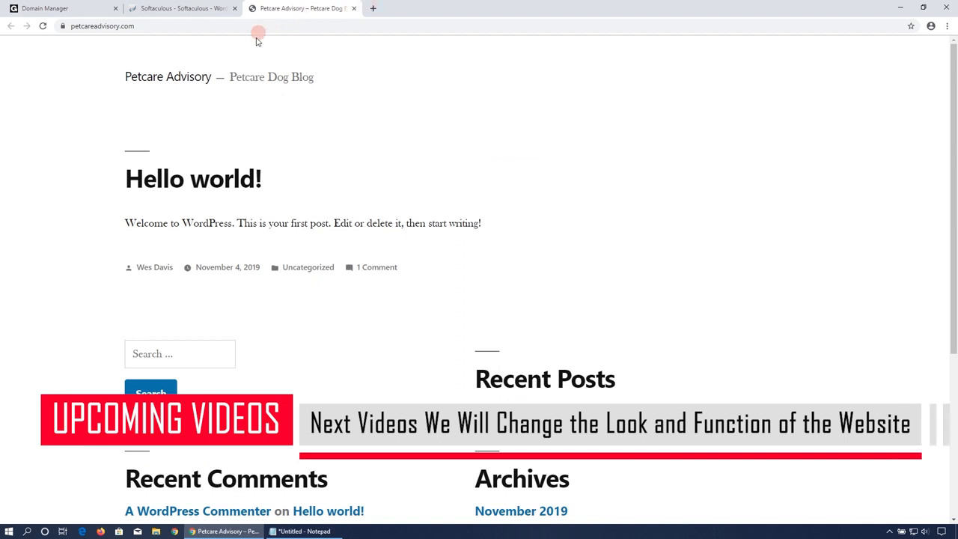
pyautogui.click(356, 8)
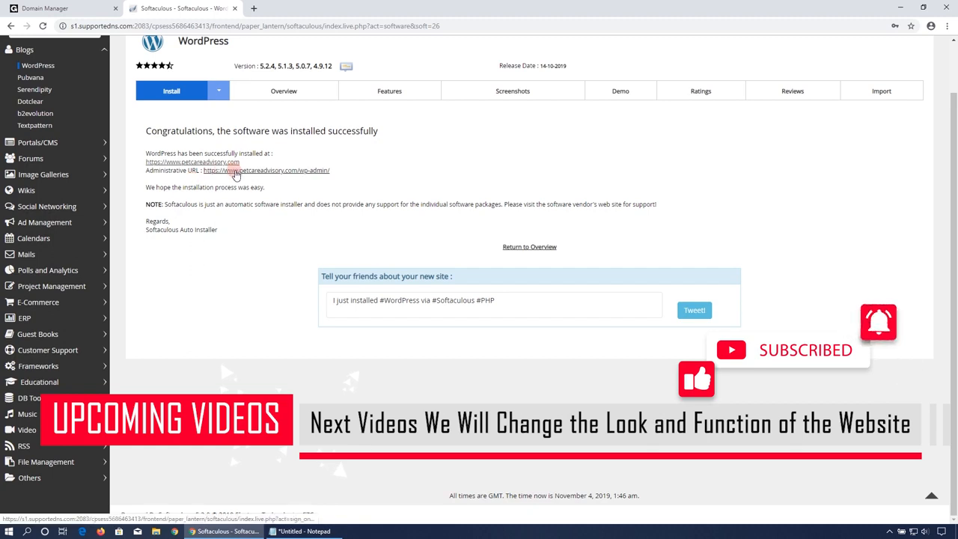
# - Open the site's WordPress dashboard through its administrative URL, revisit the Softaculous installation page, and return to the dashboard
pyautogui.click(314, 170)
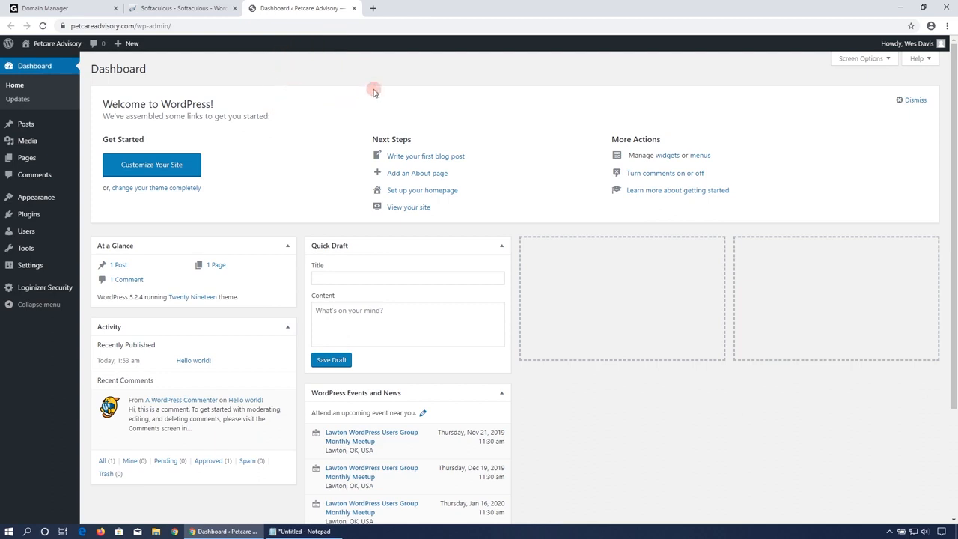
pyautogui.click(190, 9)
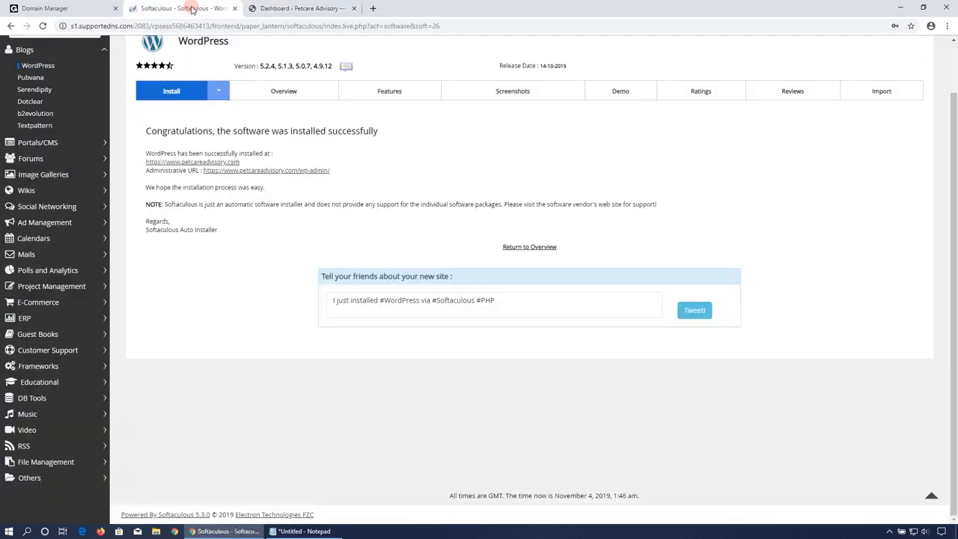
pyautogui.click(306, 9)
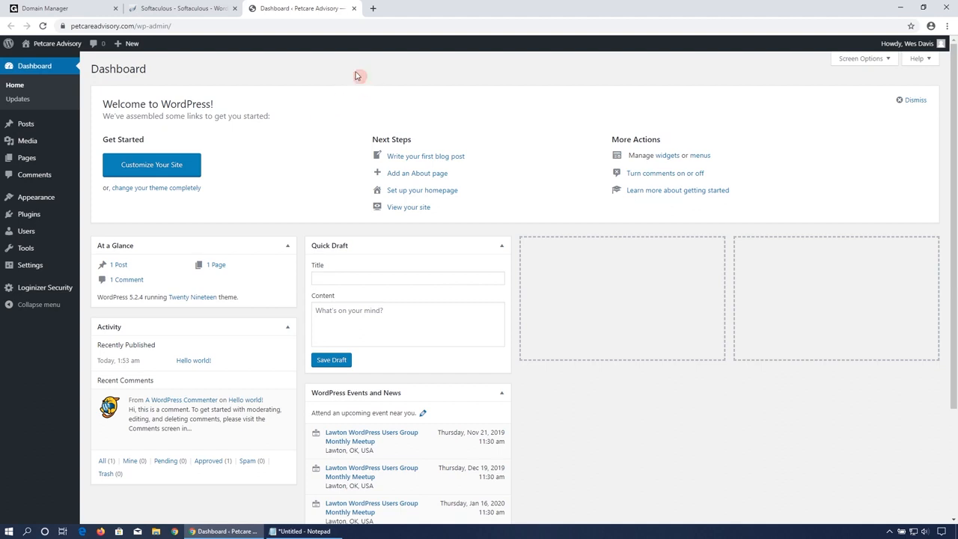